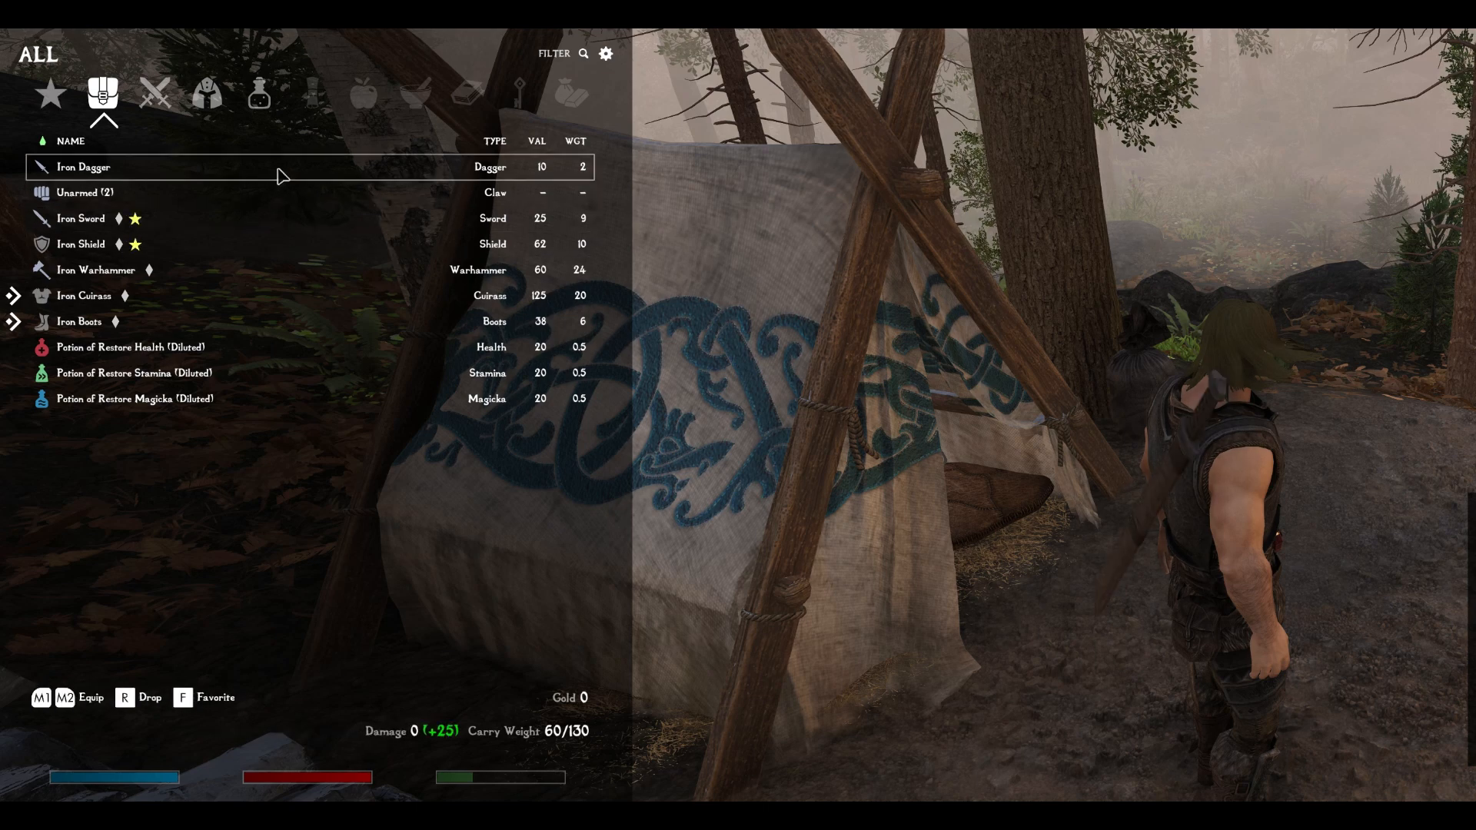
- Close the inventory and open the equipment display editor overlay
key(Tab)
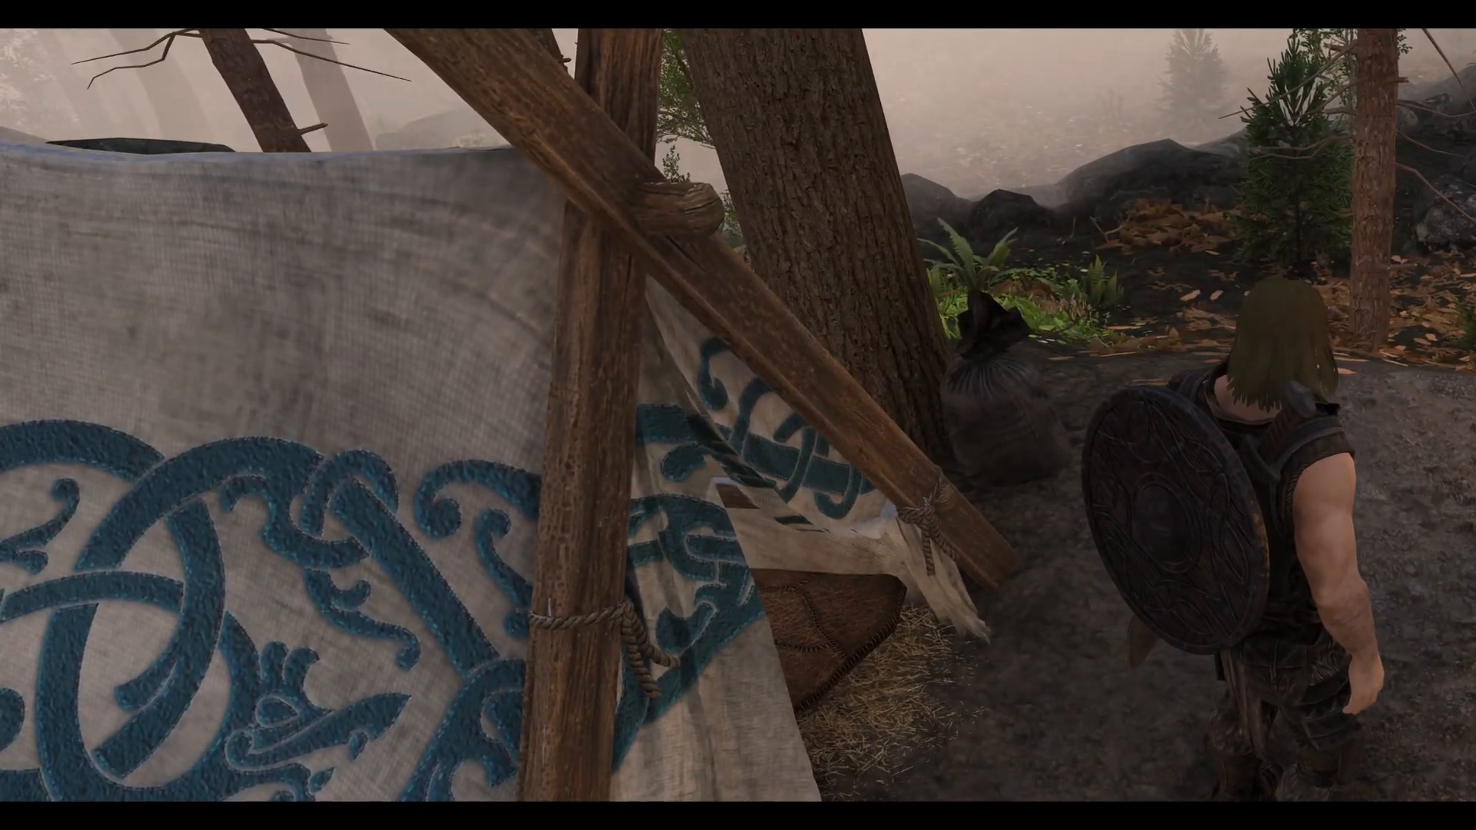
key(F1)
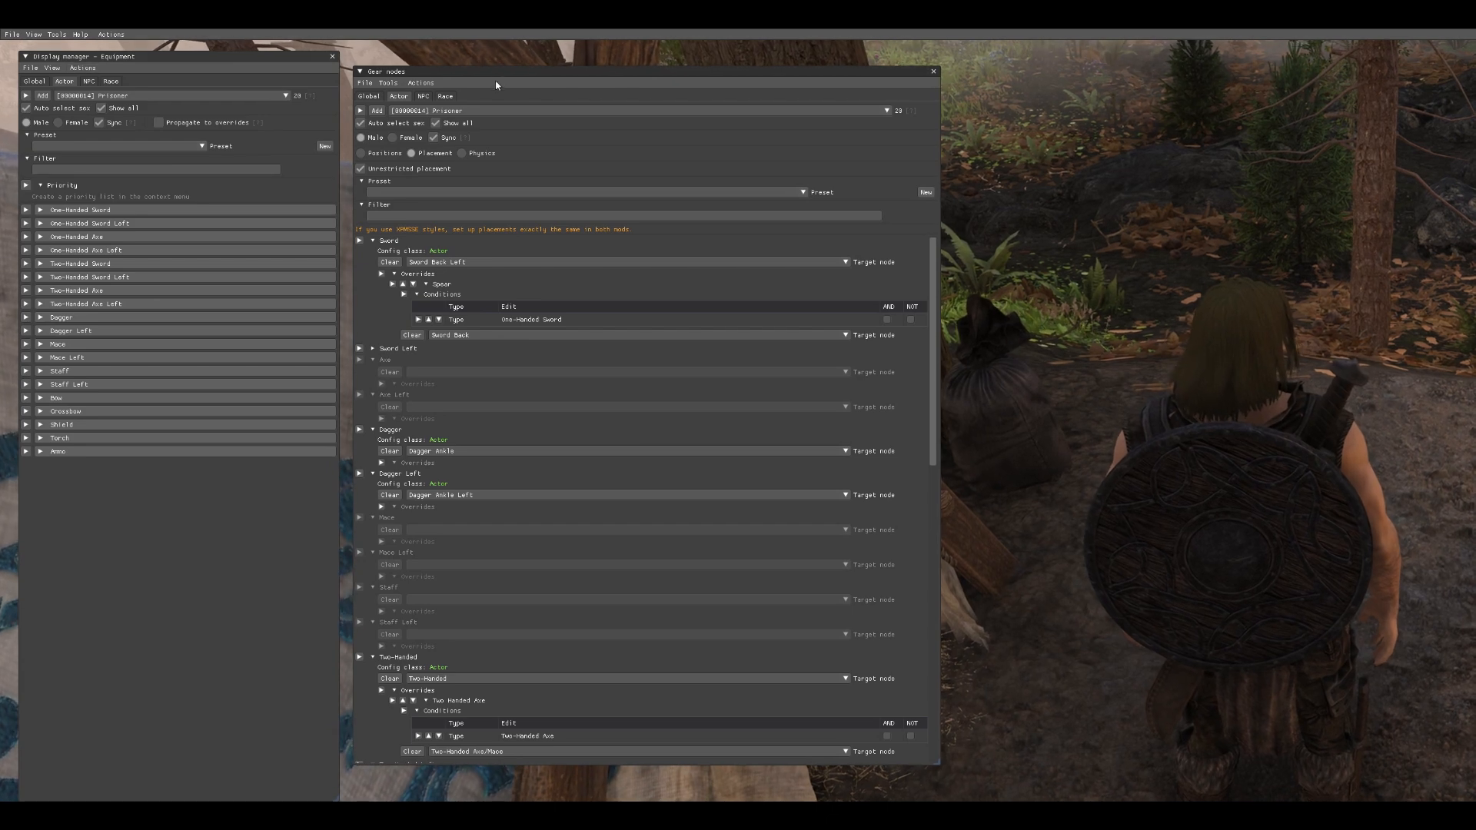
- Toggle the Display manager and Gear nodes windows off and on from the View menu
click(35, 35)
click(37, 47)
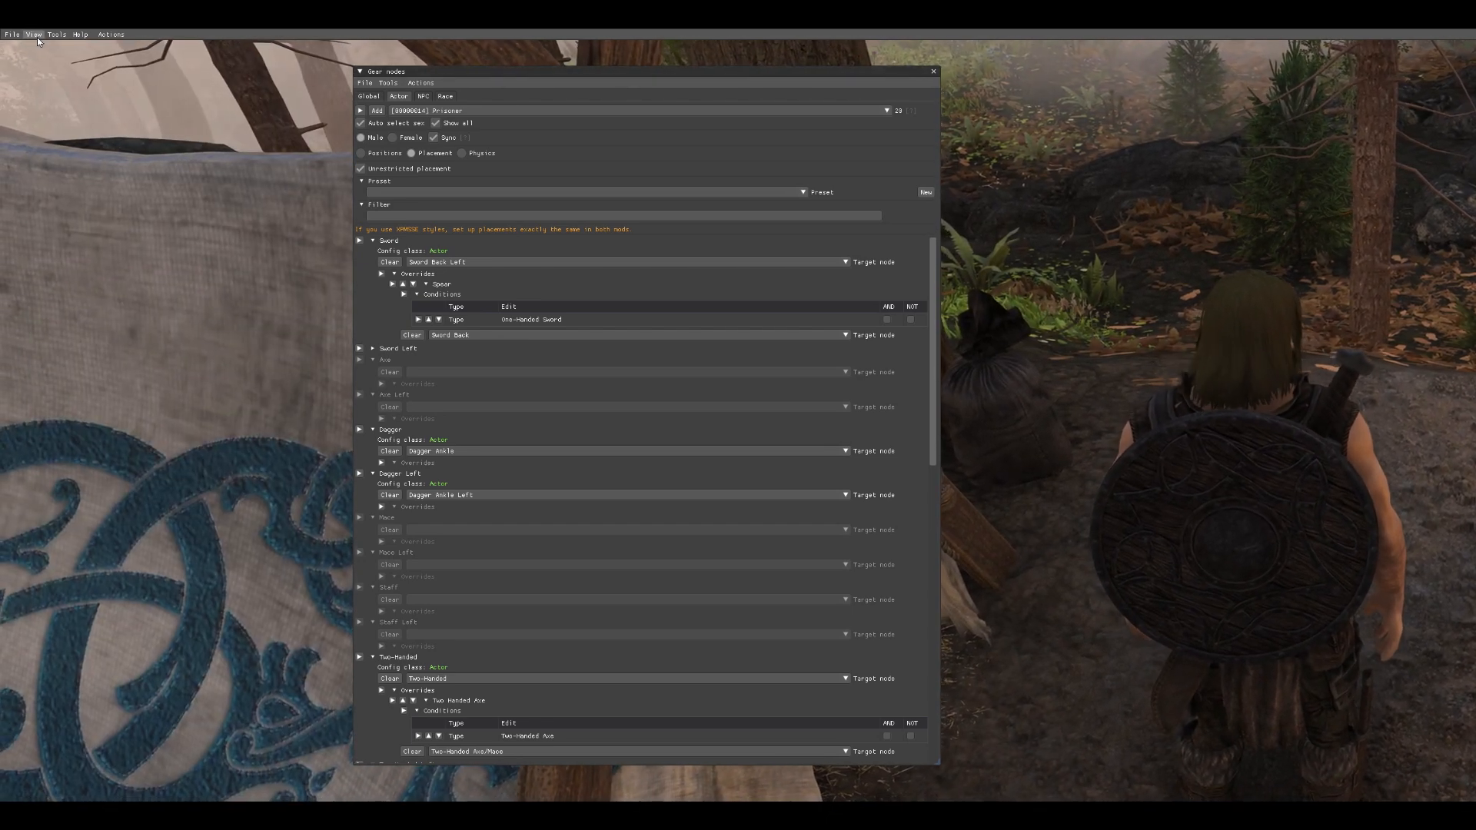
click(37, 36)
click(38, 47)
click(35, 35)
click(39, 58)
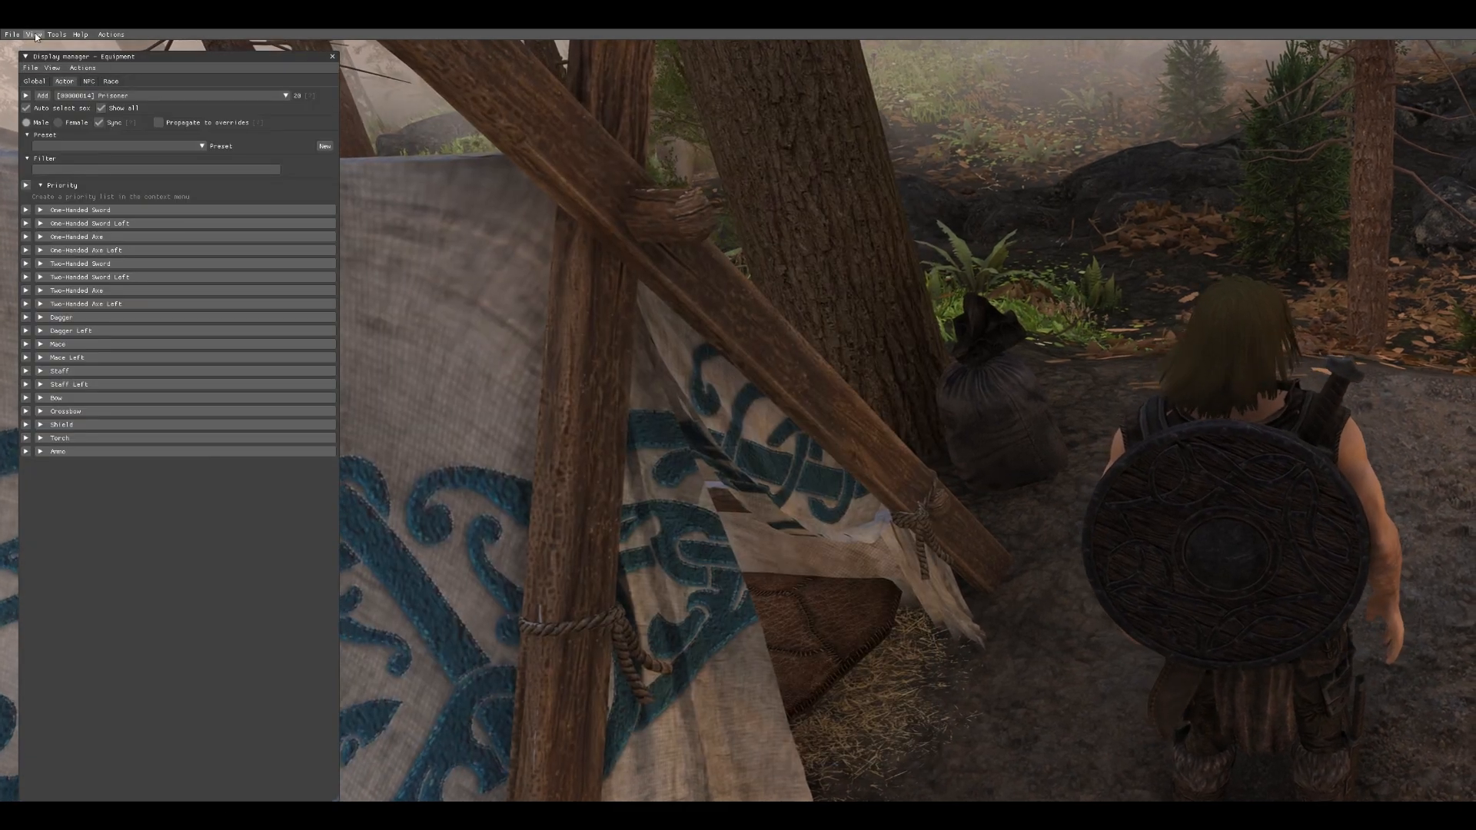
click(36, 35)
click(40, 58)
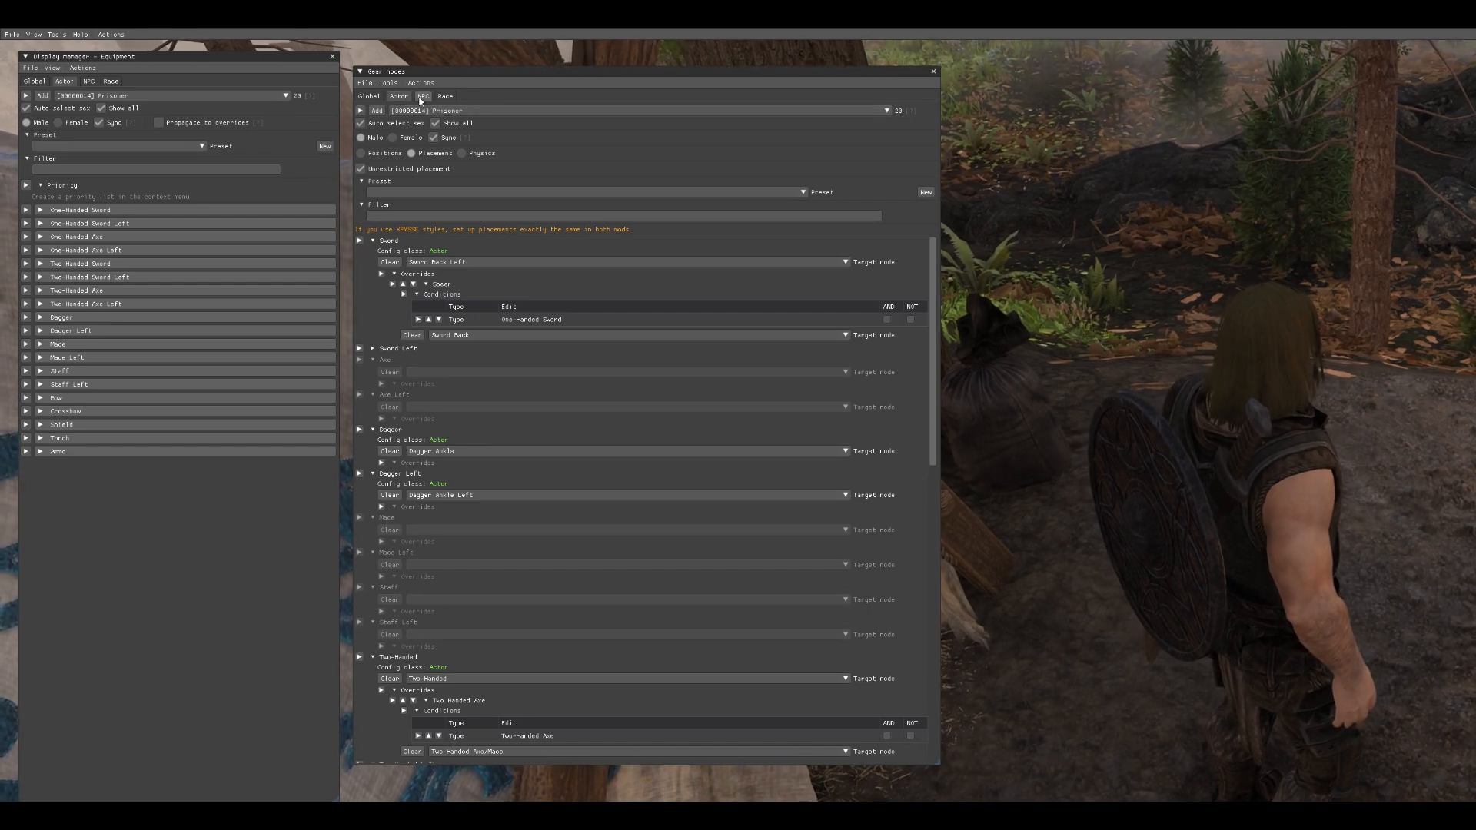
- Inspect the actor selector in both windows, keeping Prisoner selected
click(201, 97)
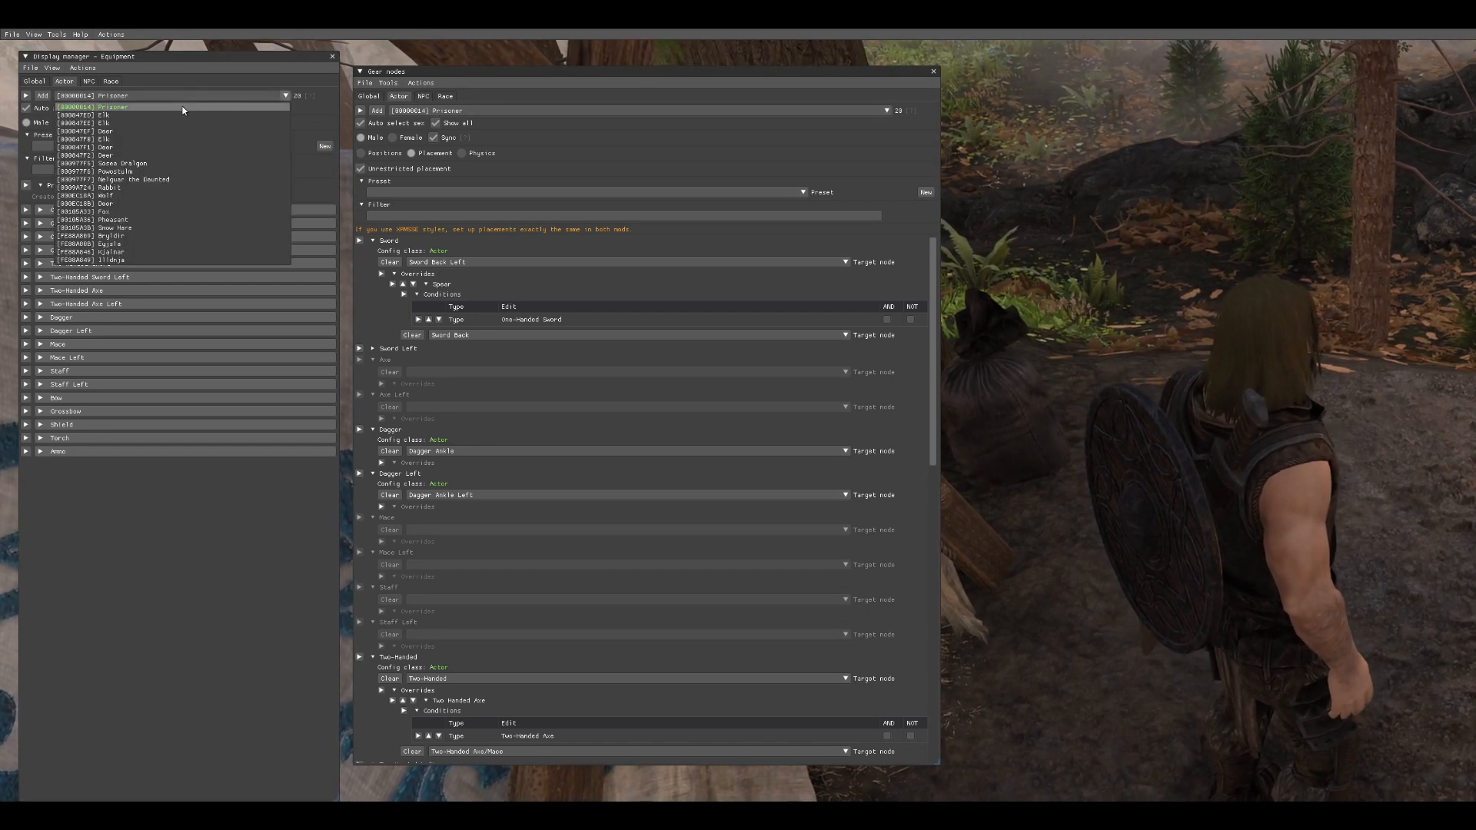
click(179, 108)
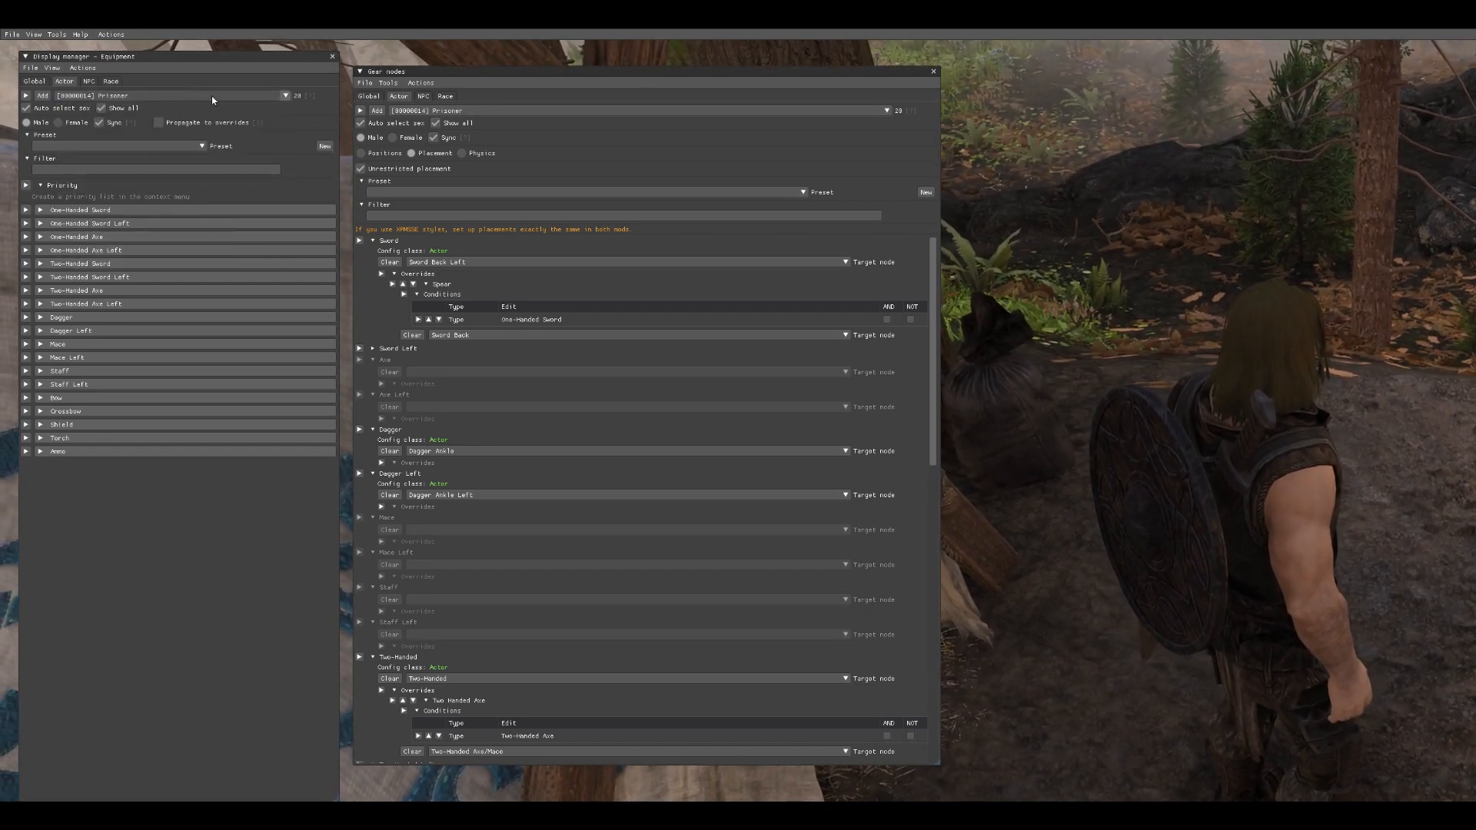
click(503, 111)
click(505, 123)
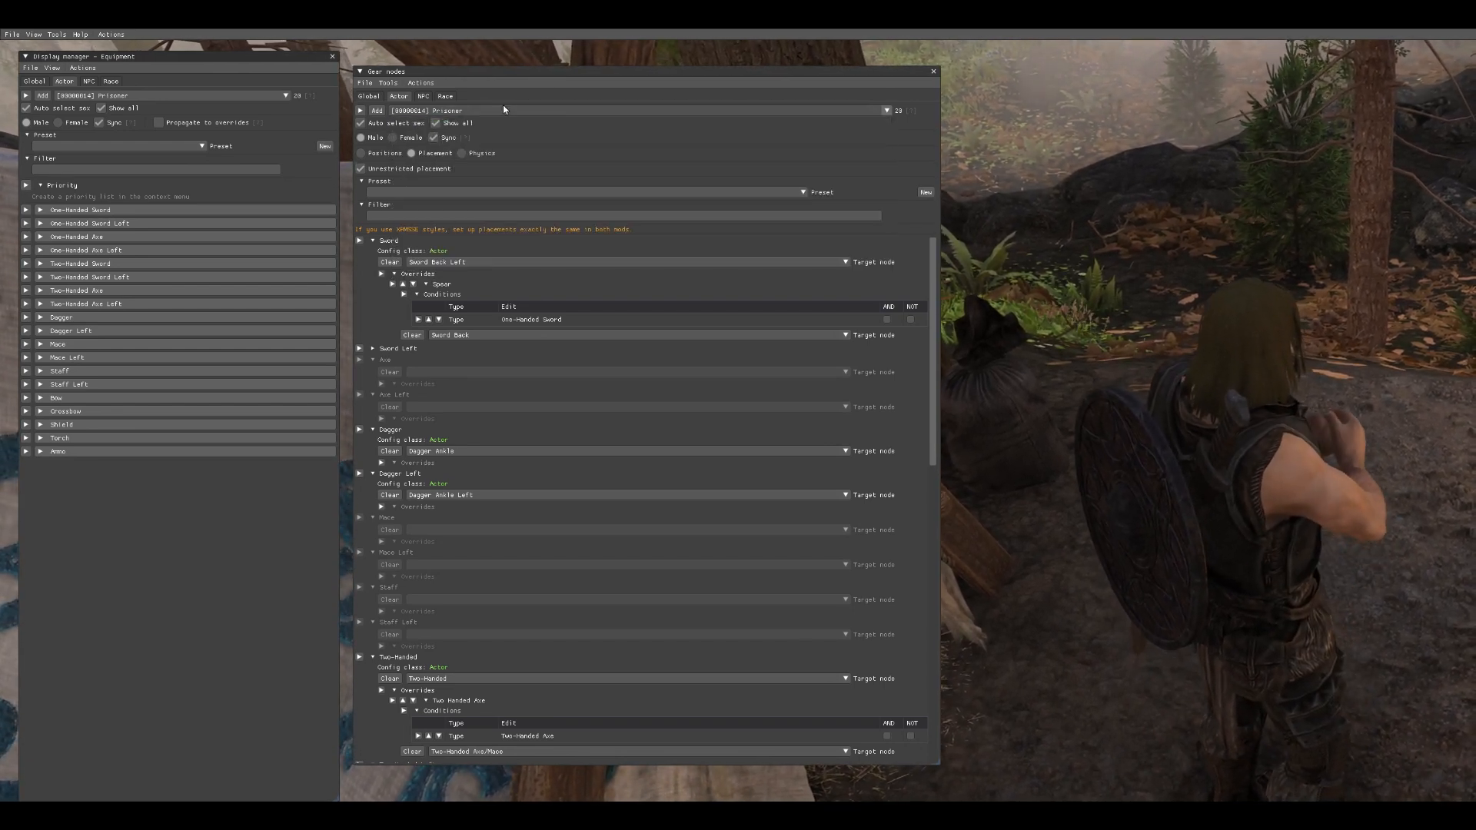
click(505, 110)
click(505, 110)
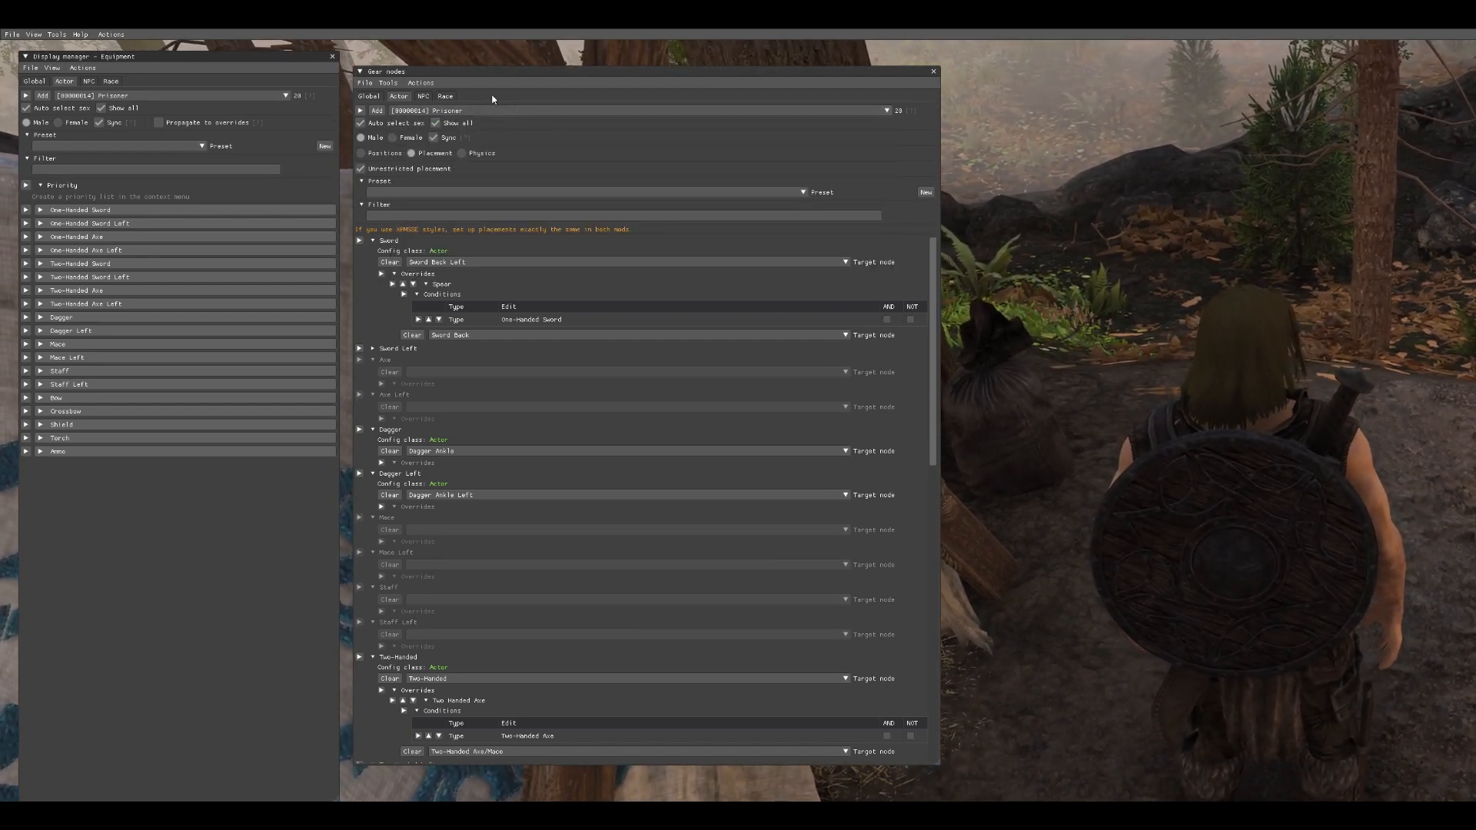
click(498, 110)
click(509, 110)
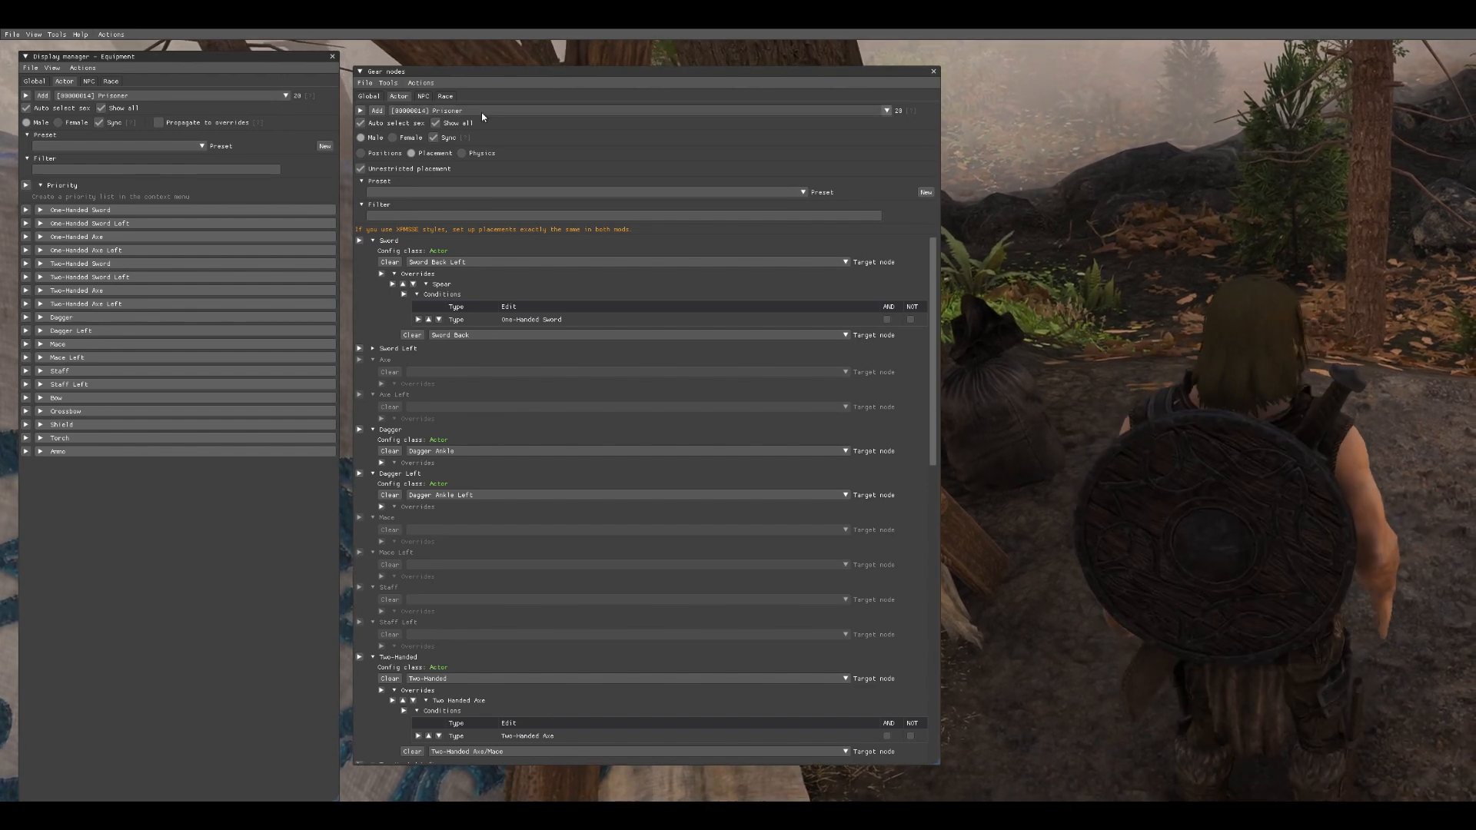
- Switch the Gear nodes view between Positions, Placement and Physics modes, ending on Placement
click(370, 155)
click(415, 155)
click(463, 155)
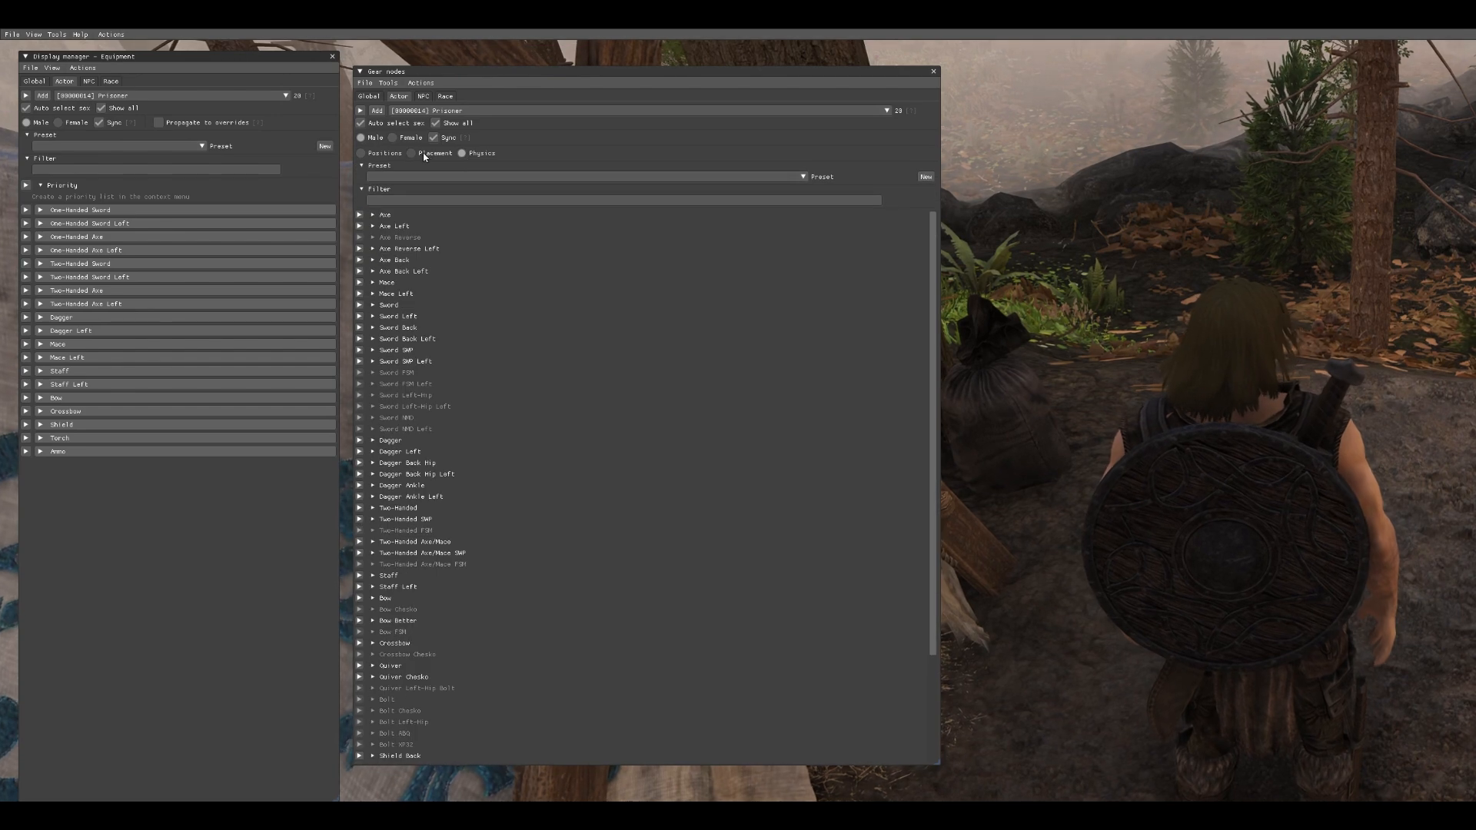
click(420, 154)
click(393, 153)
click(410, 156)
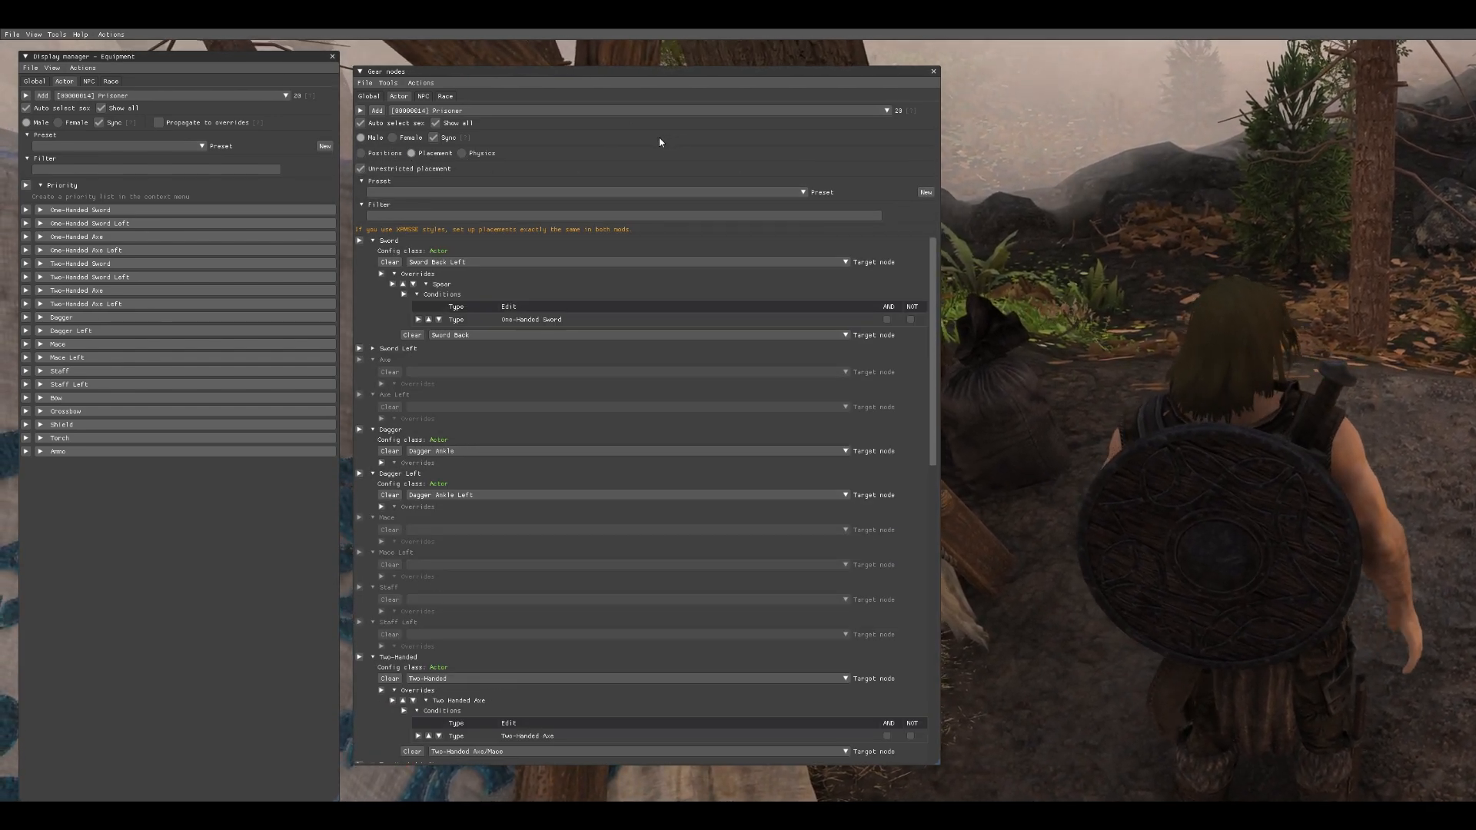
- Switch the display manager between Custom items and Equipment slots views, returning to Equipment slots
click(47, 70)
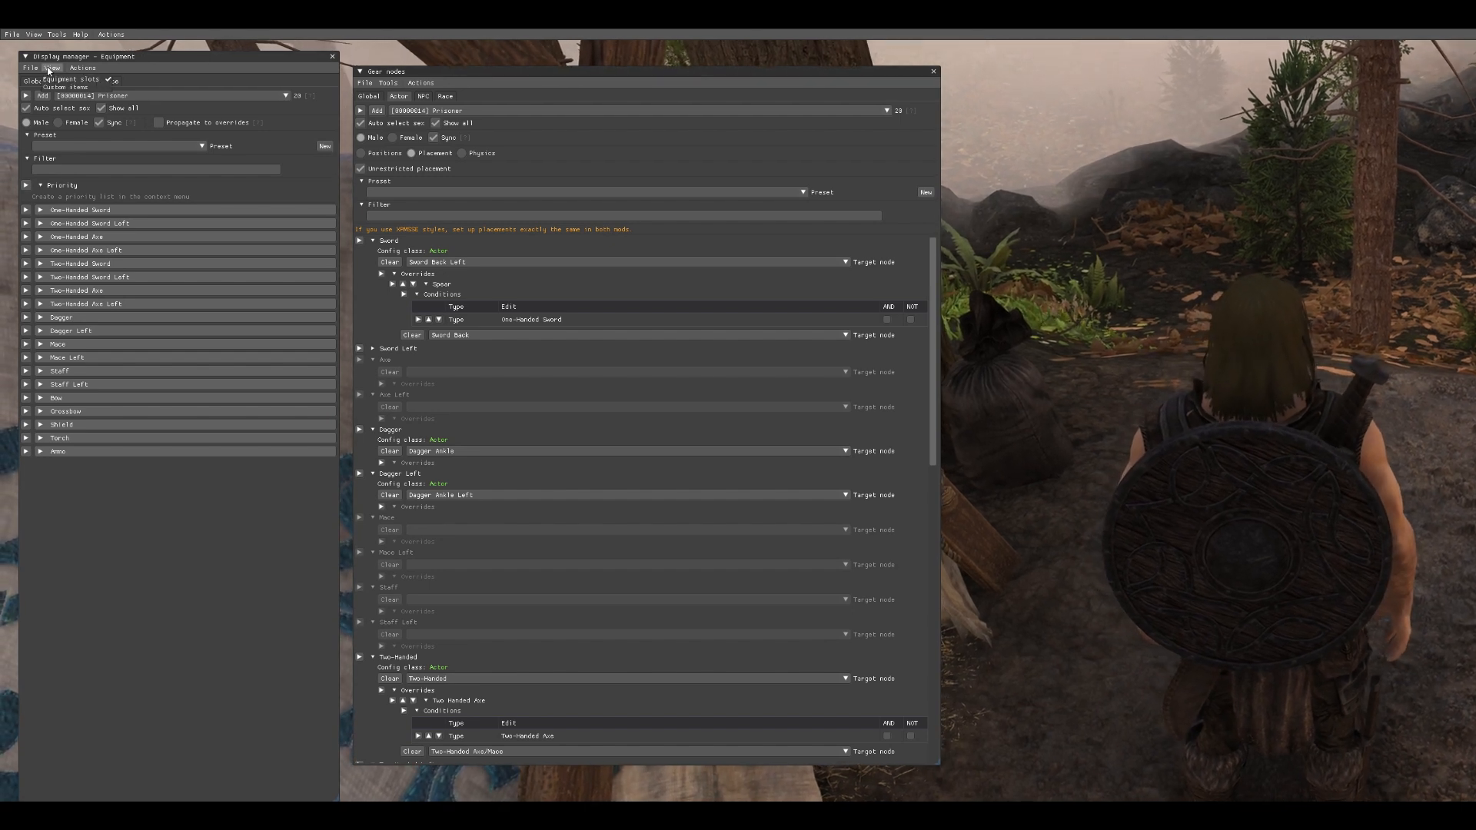
click(62, 86)
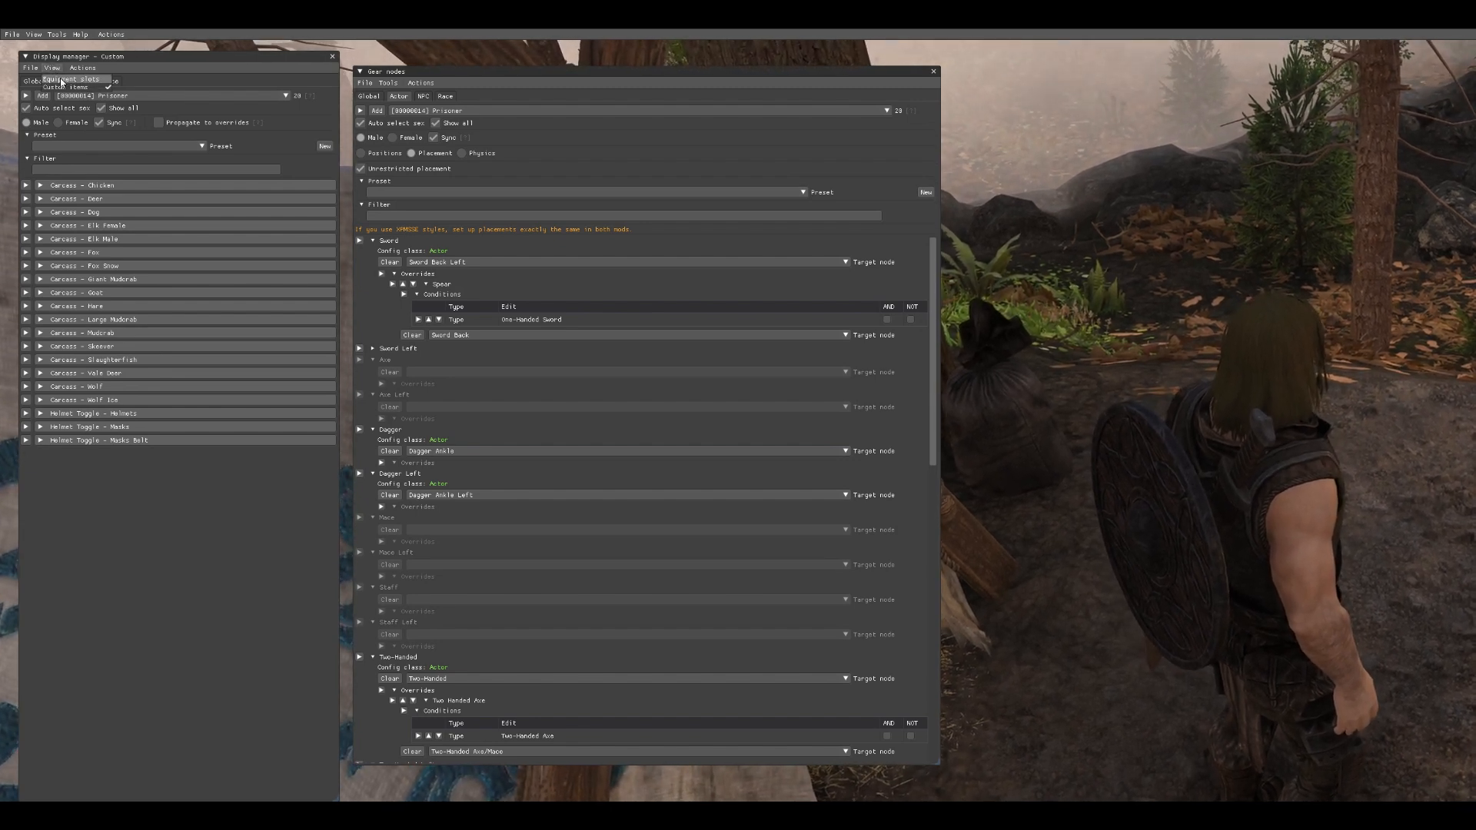
click(62, 80)
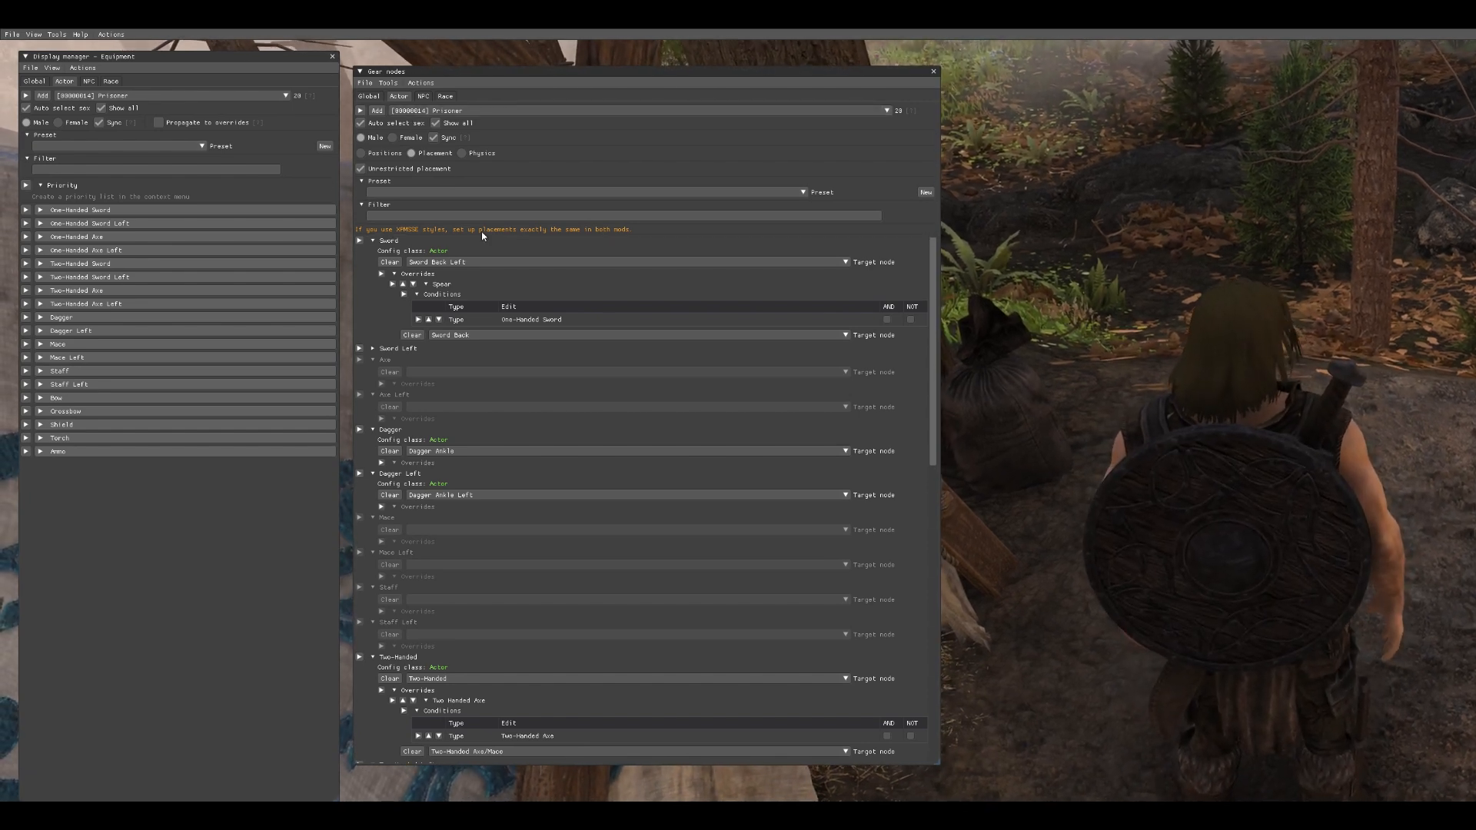
- Set the Sword gear node's target and its override target both to Sword, then close the editor
click(389, 242)
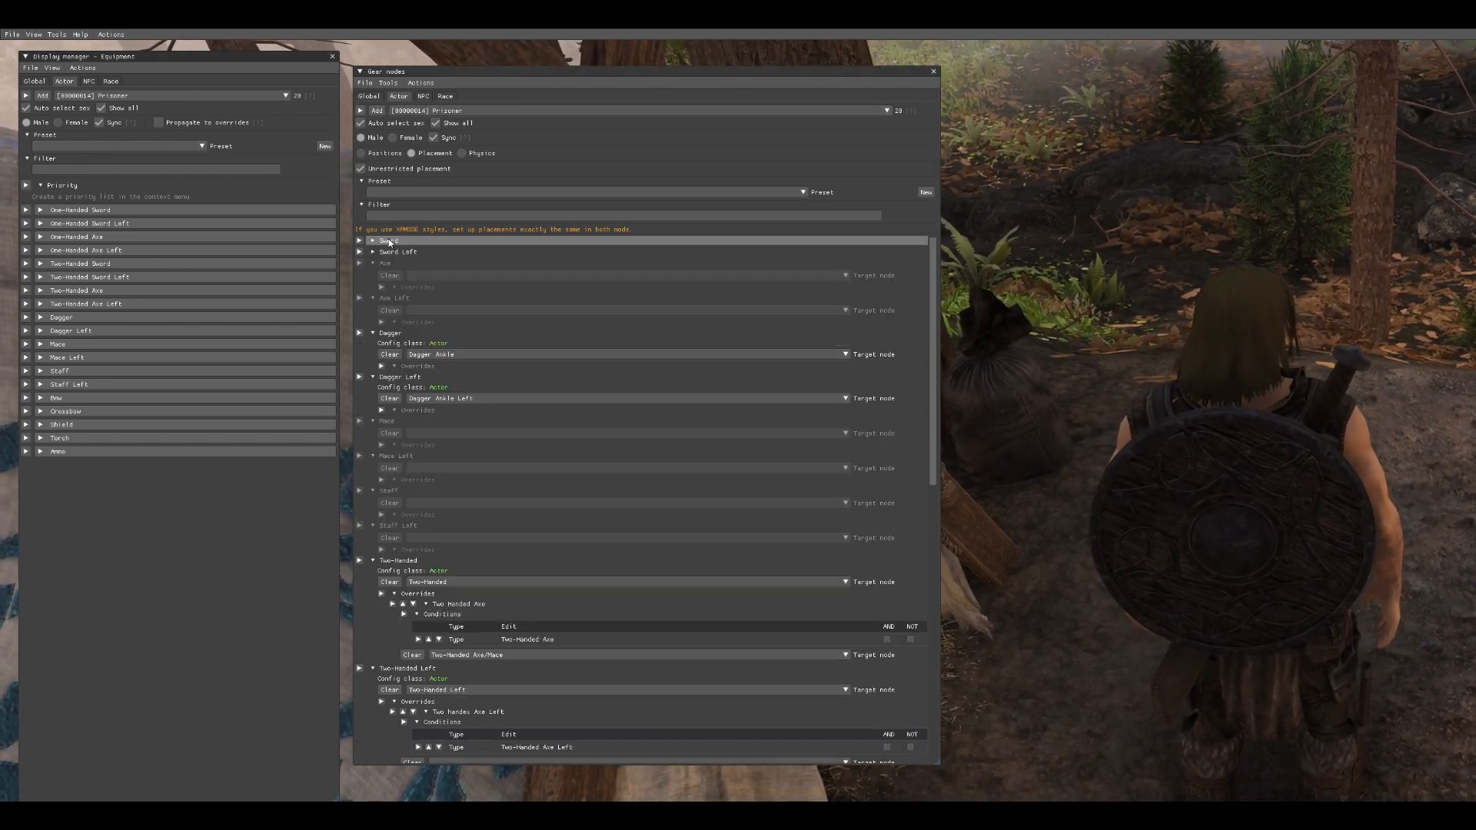
click(389, 242)
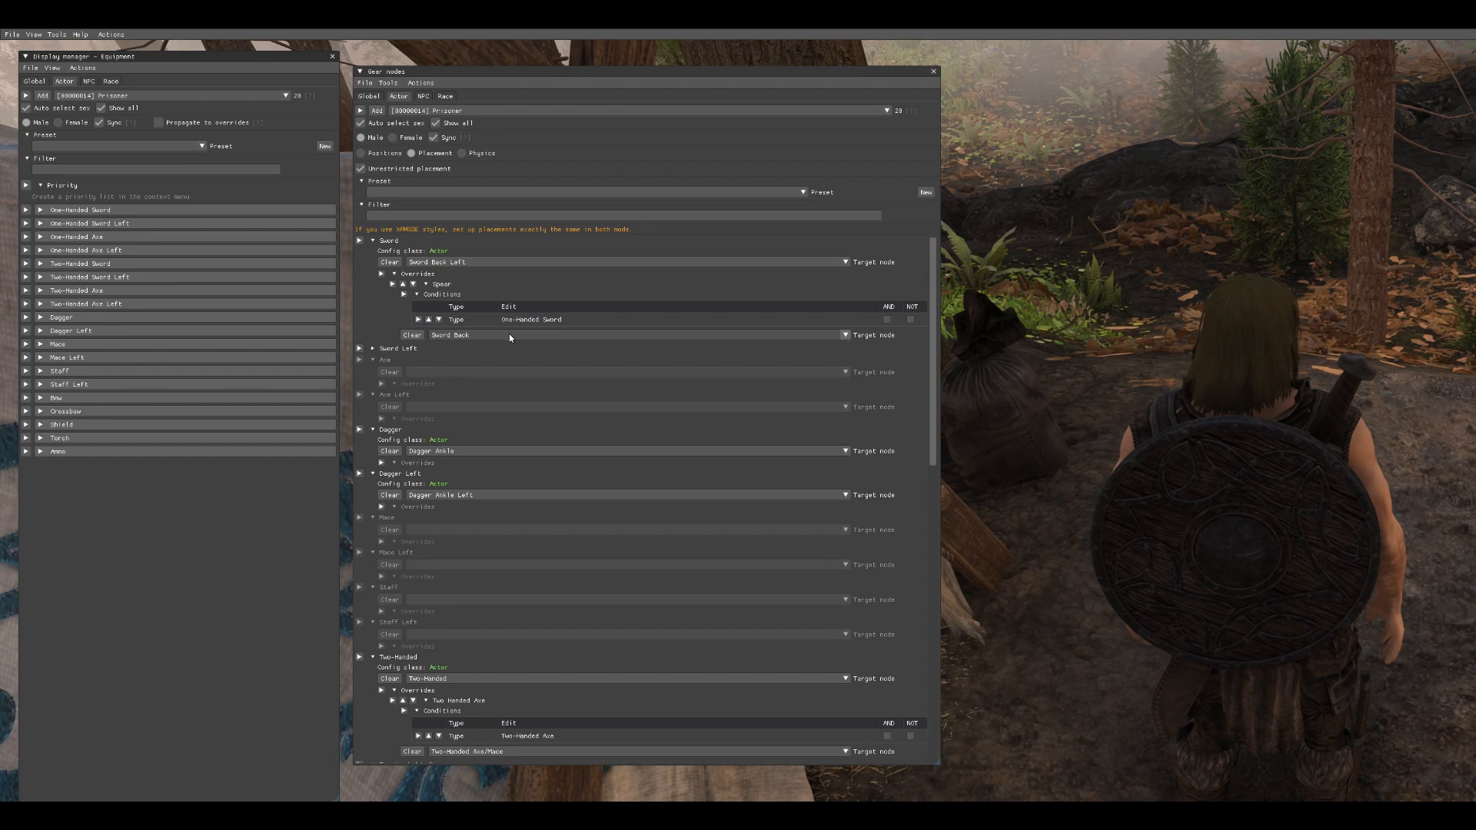
click(498, 262)
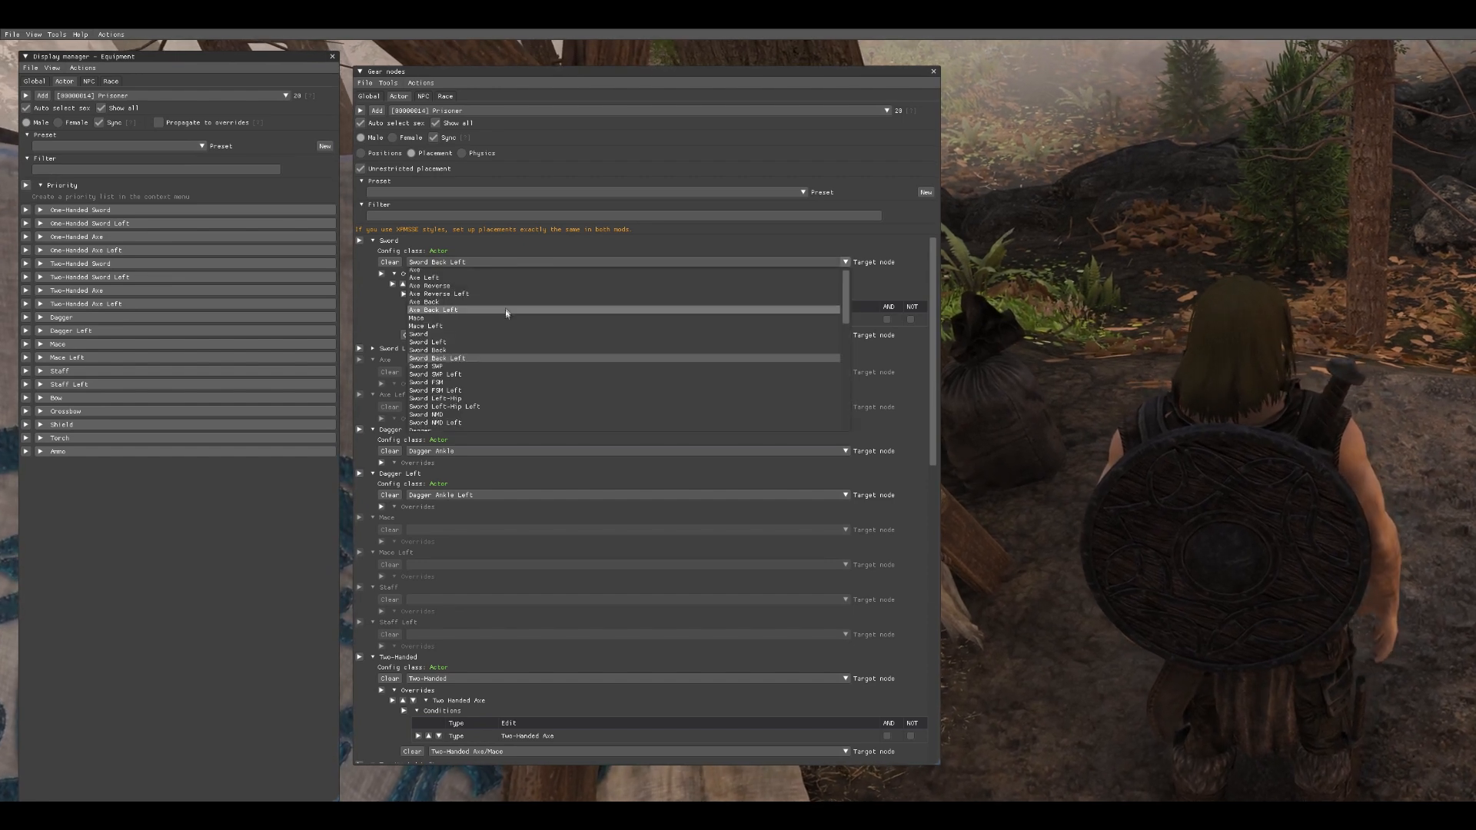
click(503, 331)
click(500, 335)
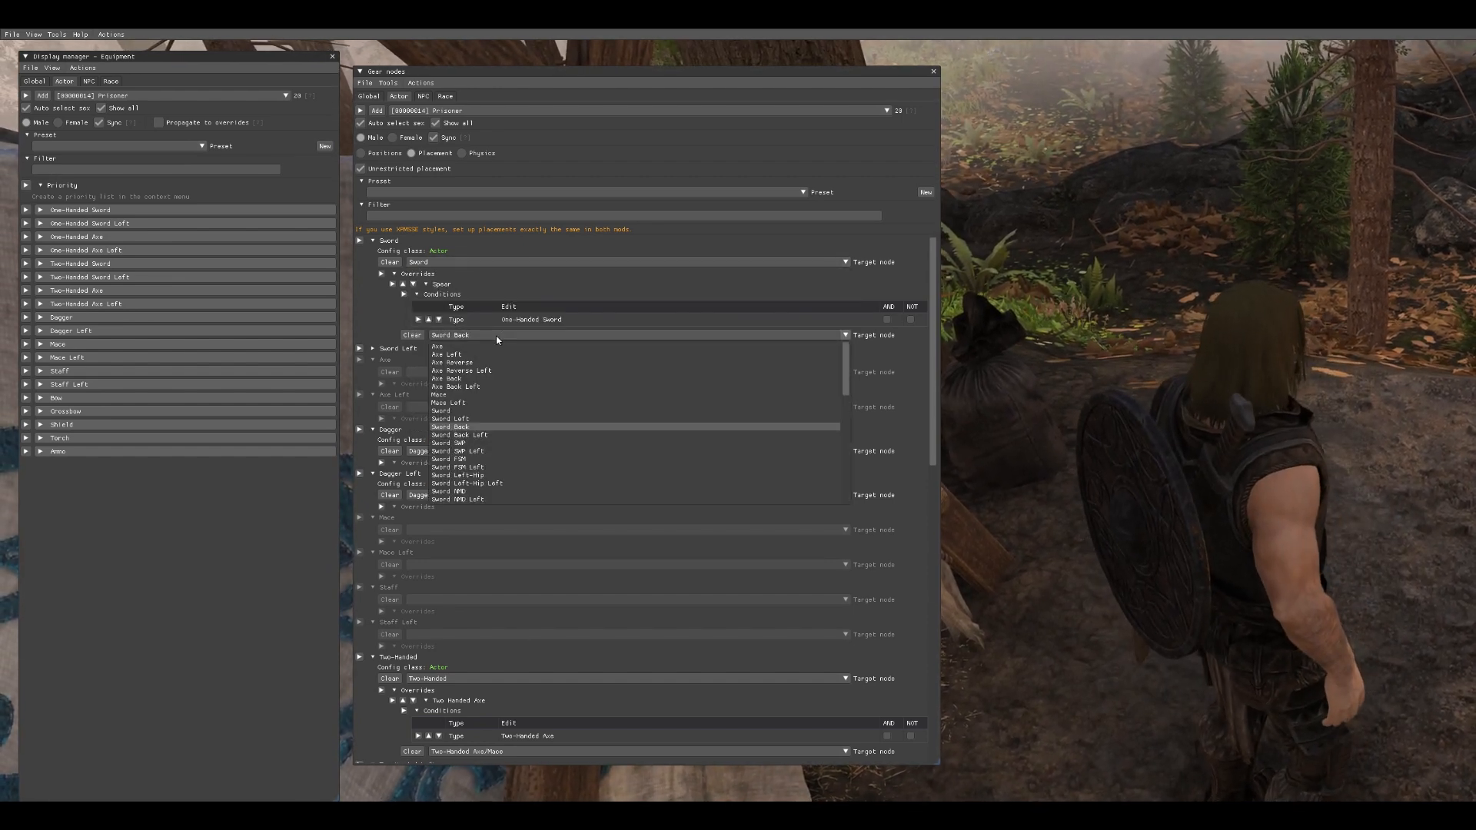
click(500, 412)
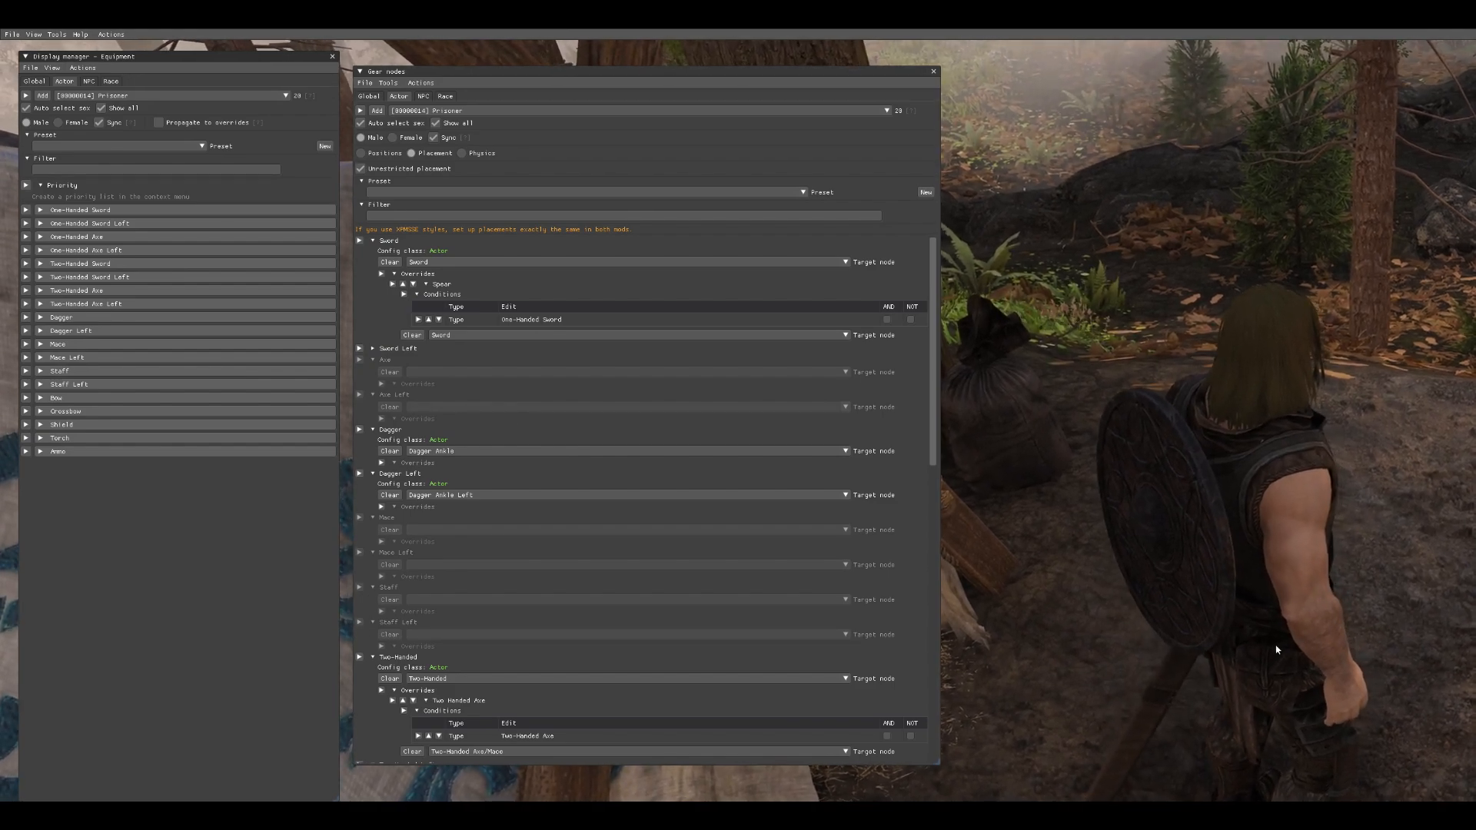
key(Escape)
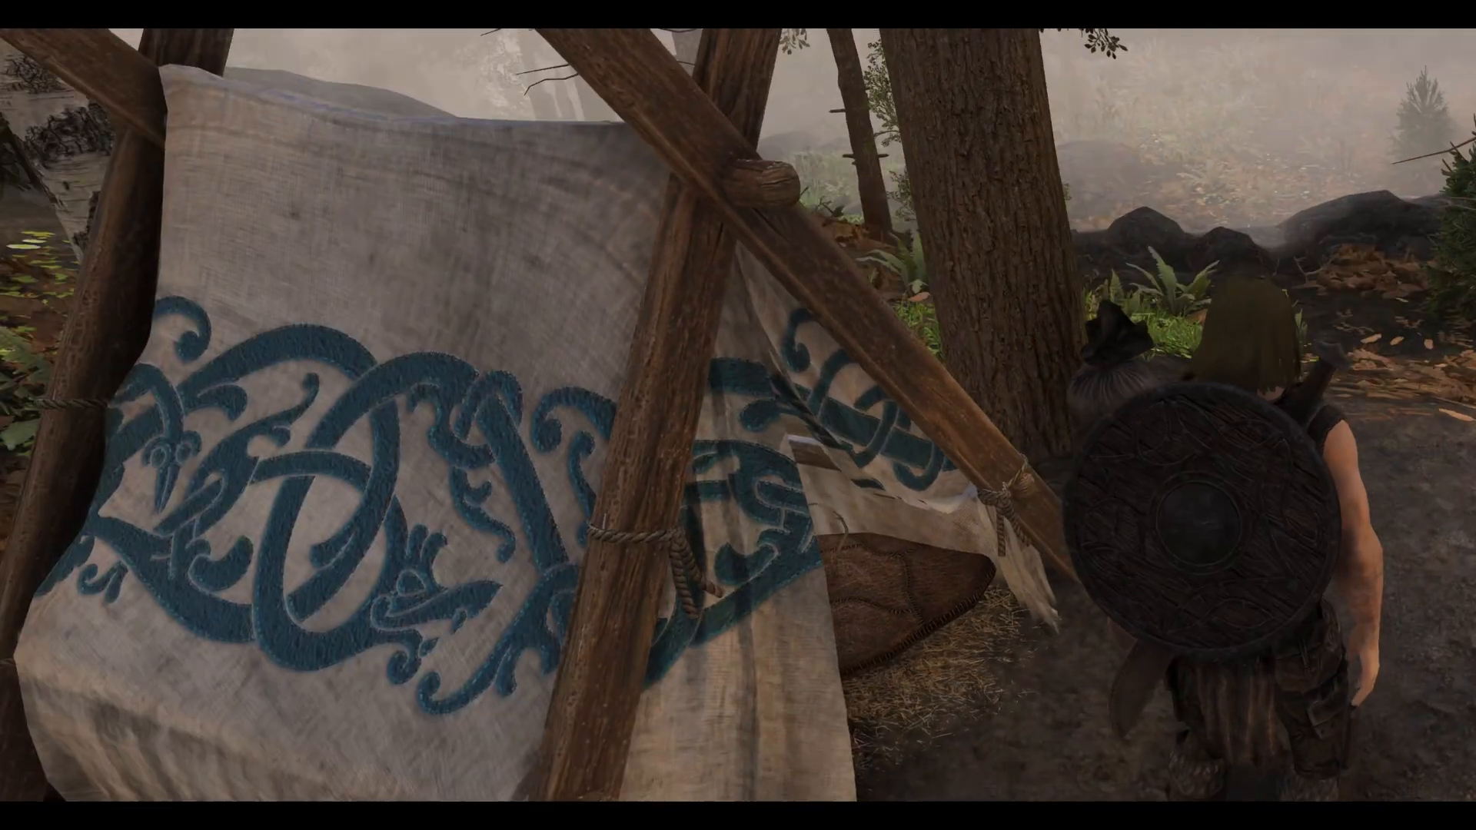
- Reopen the editor, expand the One-Handed Sword slot and set its target node to One-Handed Sword (NMM)
key(BackSpace)
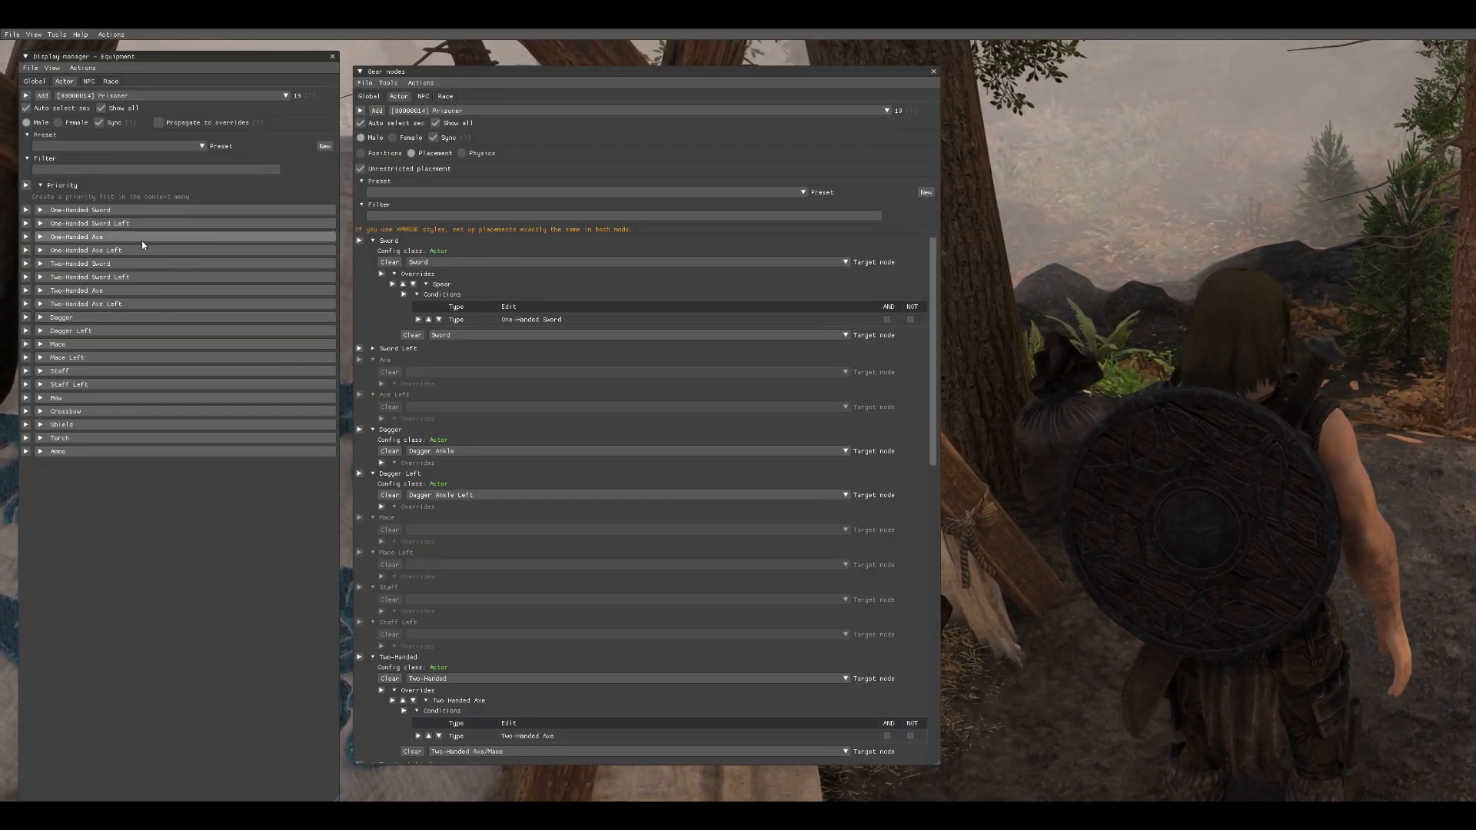
click(115, 214)
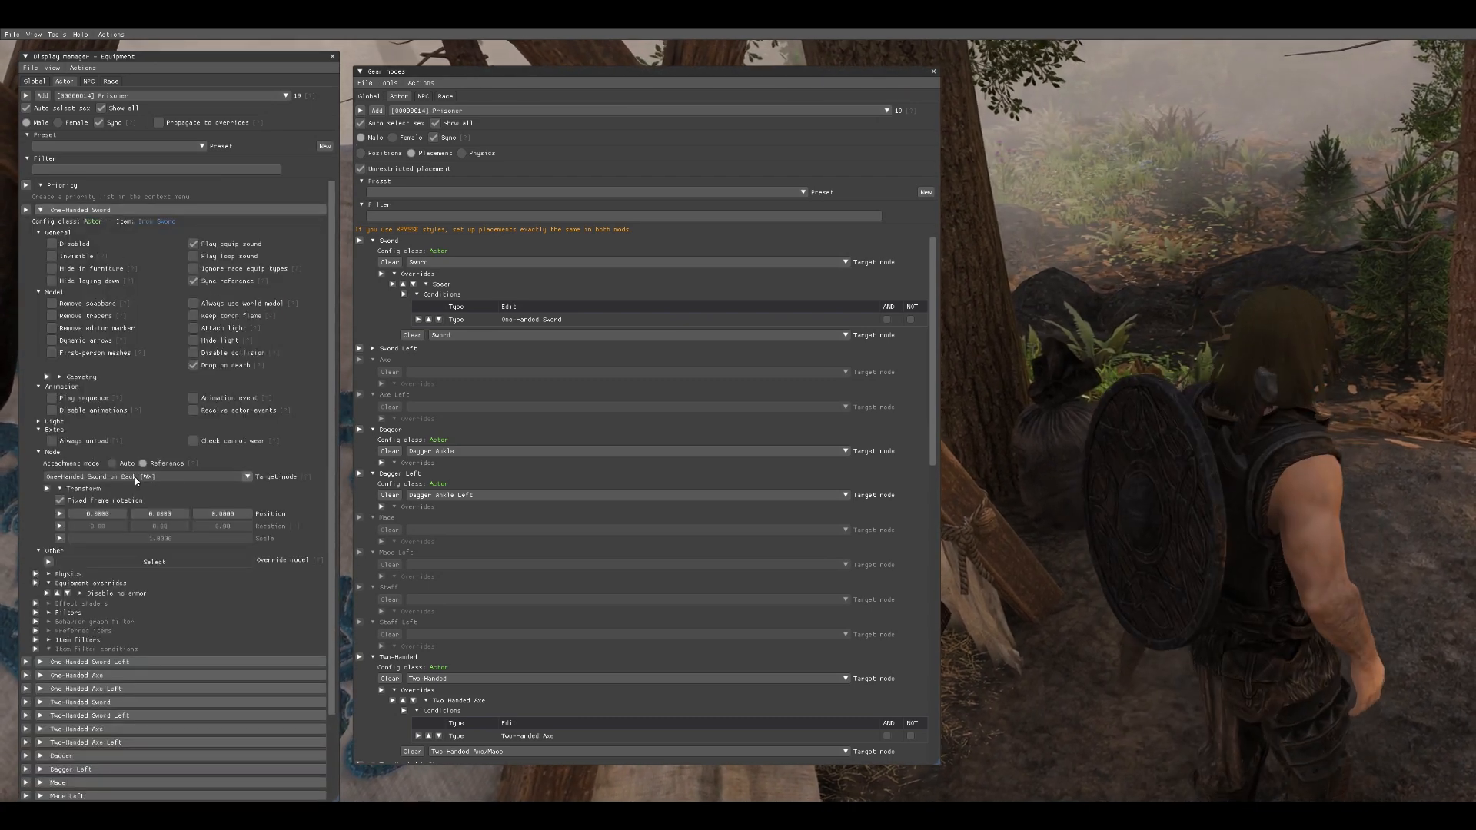
click(104, 477)
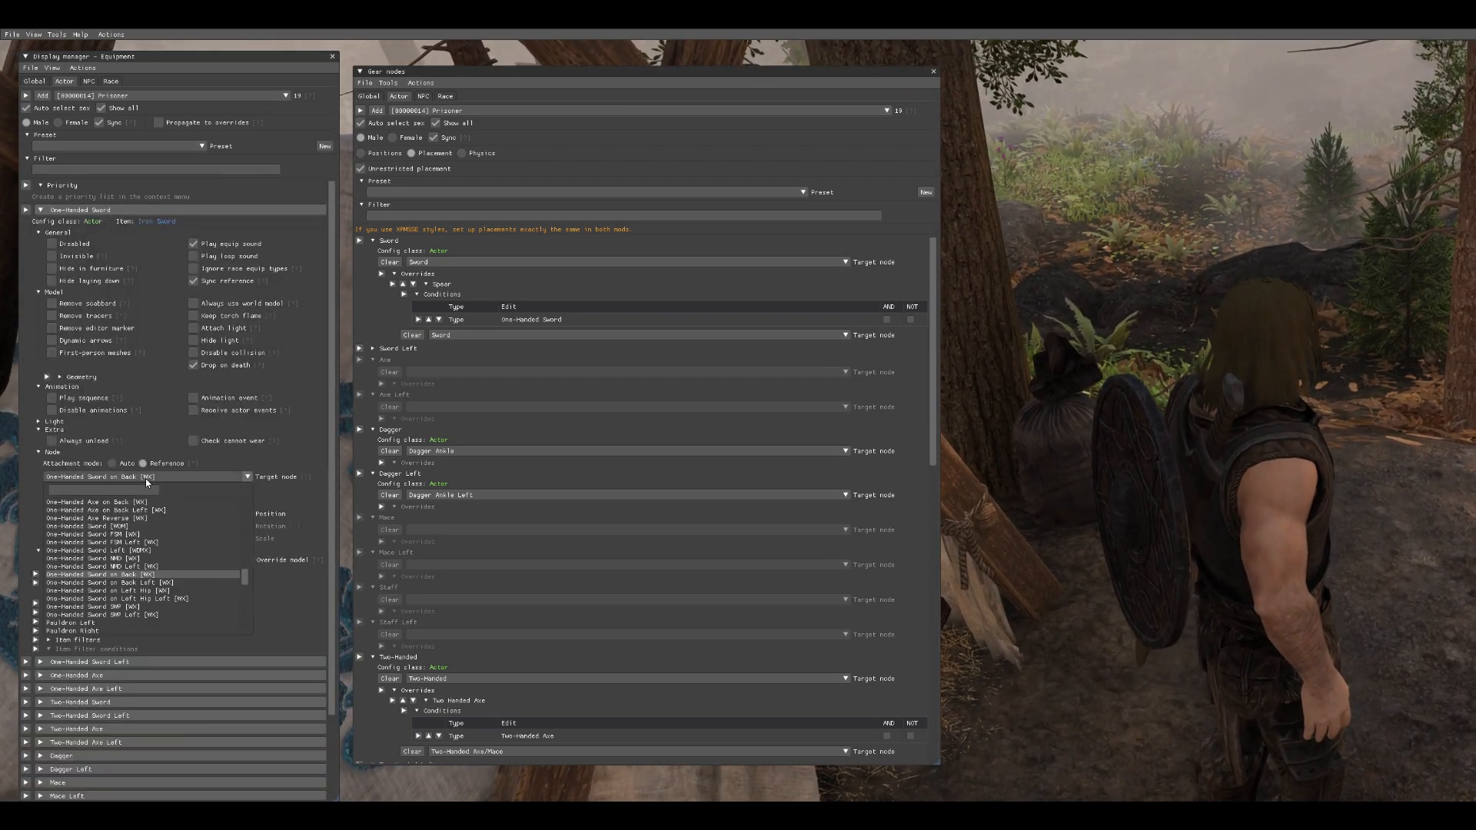
click(166, 527)
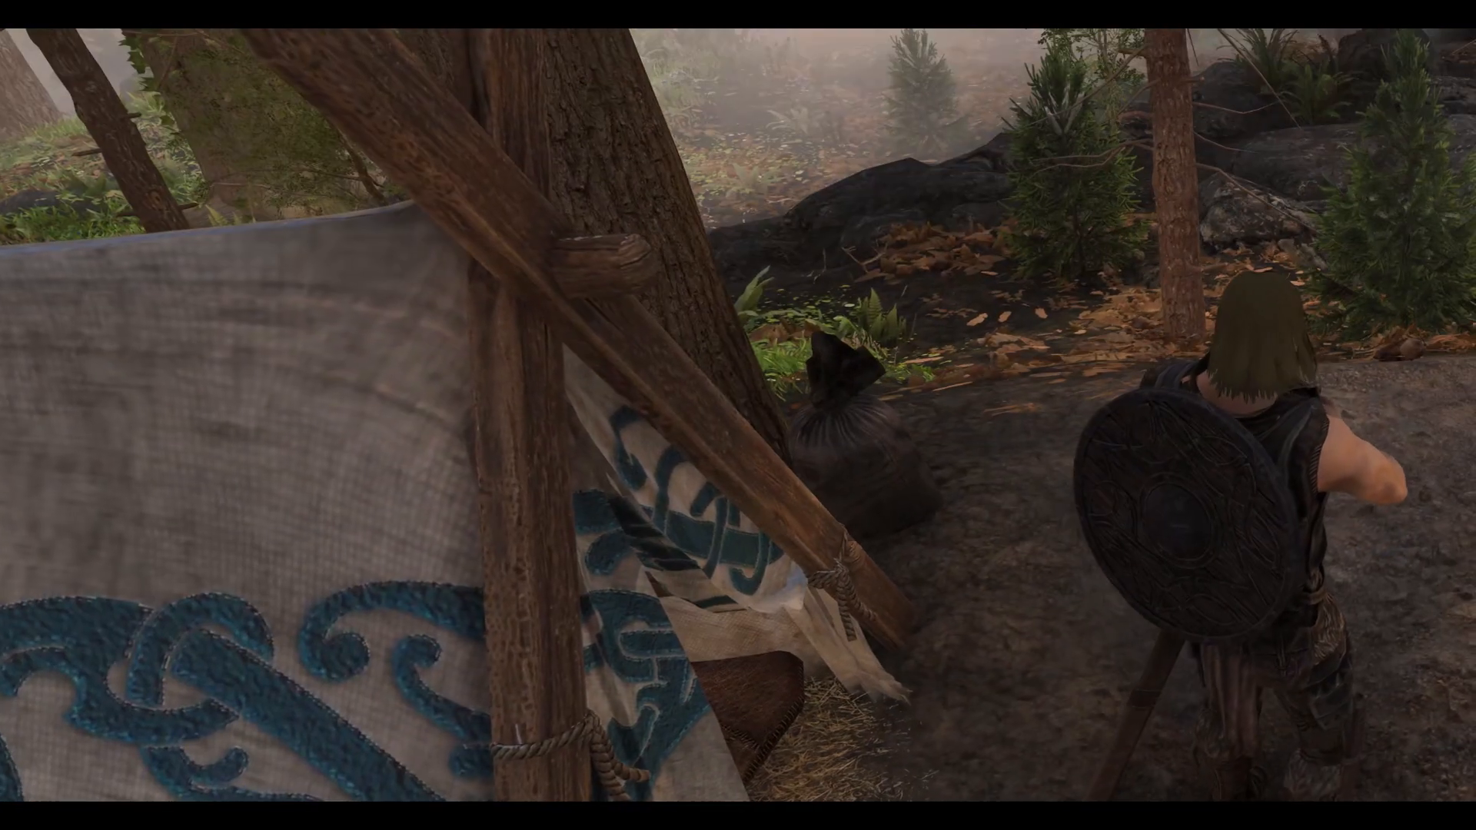
- Reopen the editor and expand the Dagger slot to review its node settings
key(shift+BackSpace)
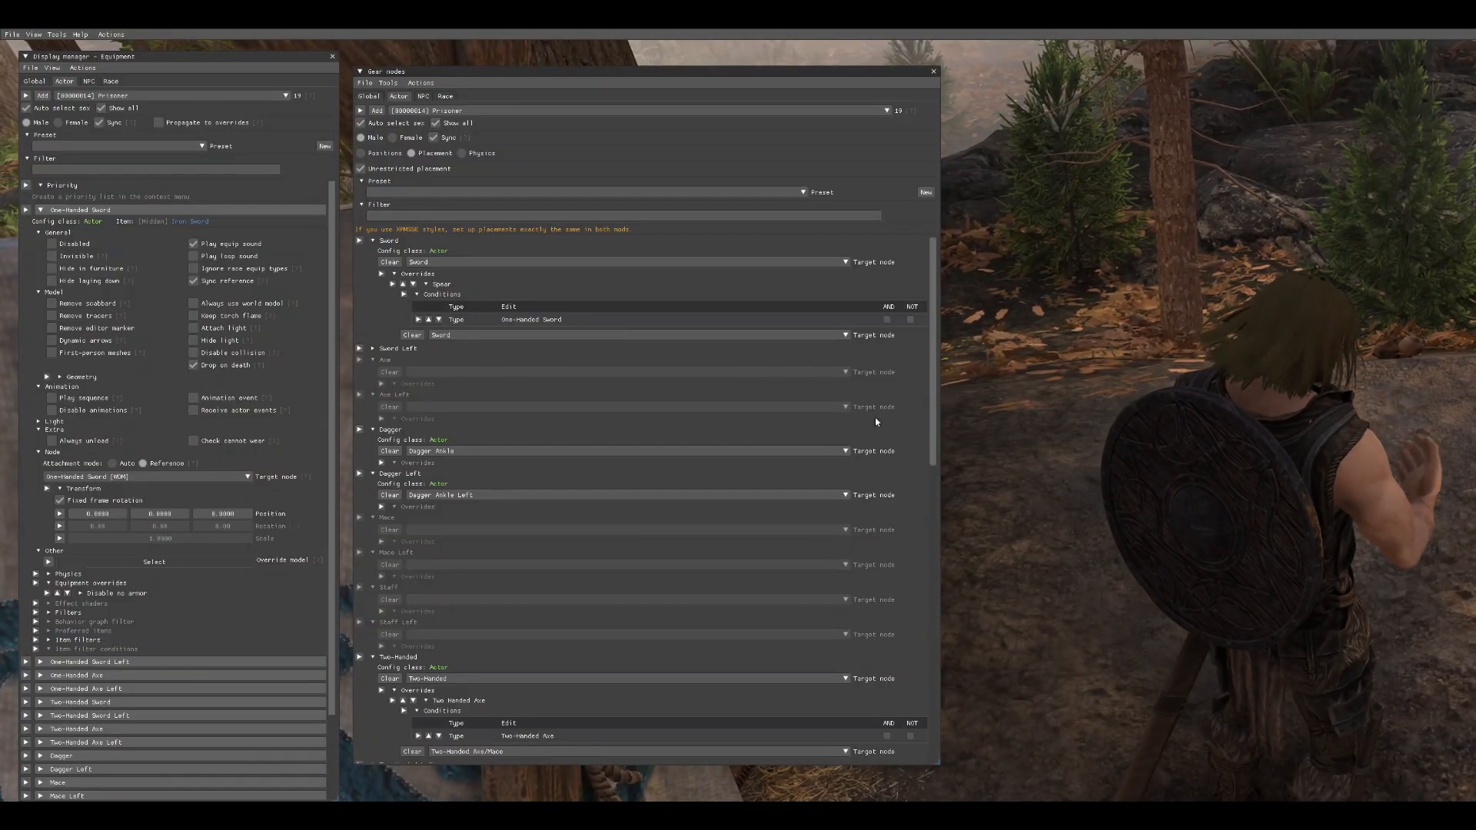
scroll(626, 429, down, 1)
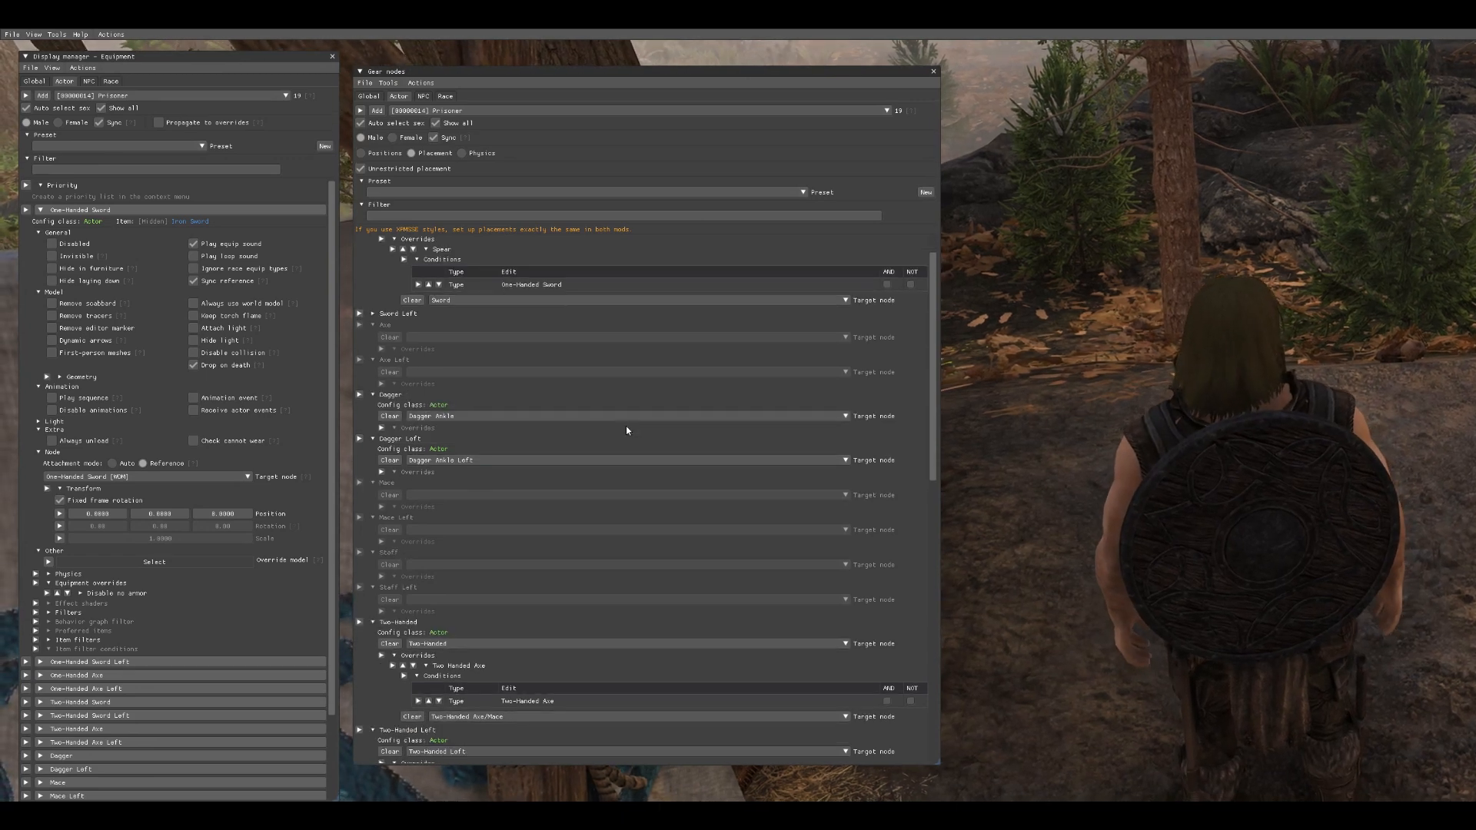
click(80, 209)
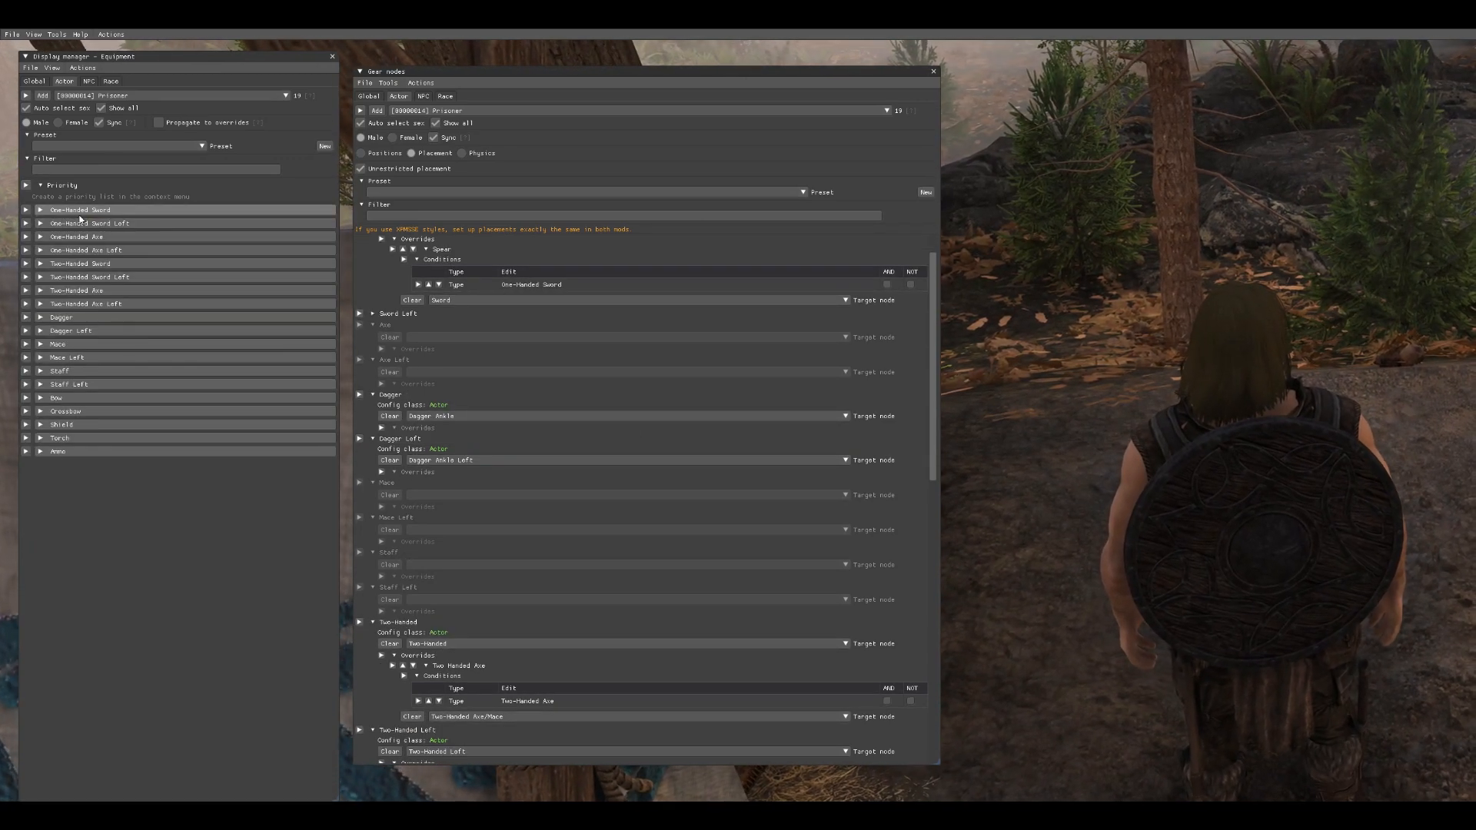
click(89, 318)
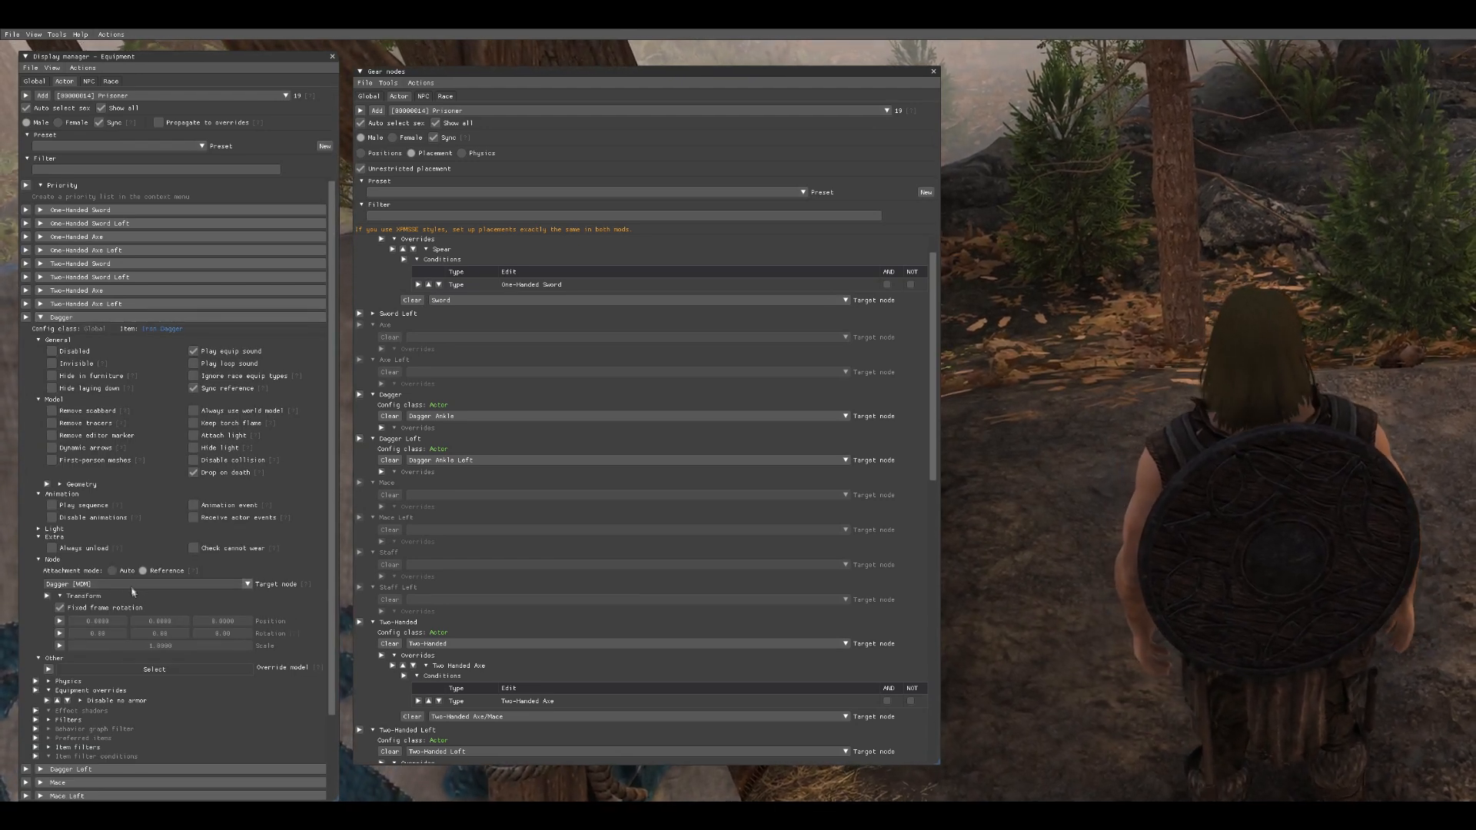
- Set the Dagger gear node's target to Dagger and close the editor
click(481, 416)
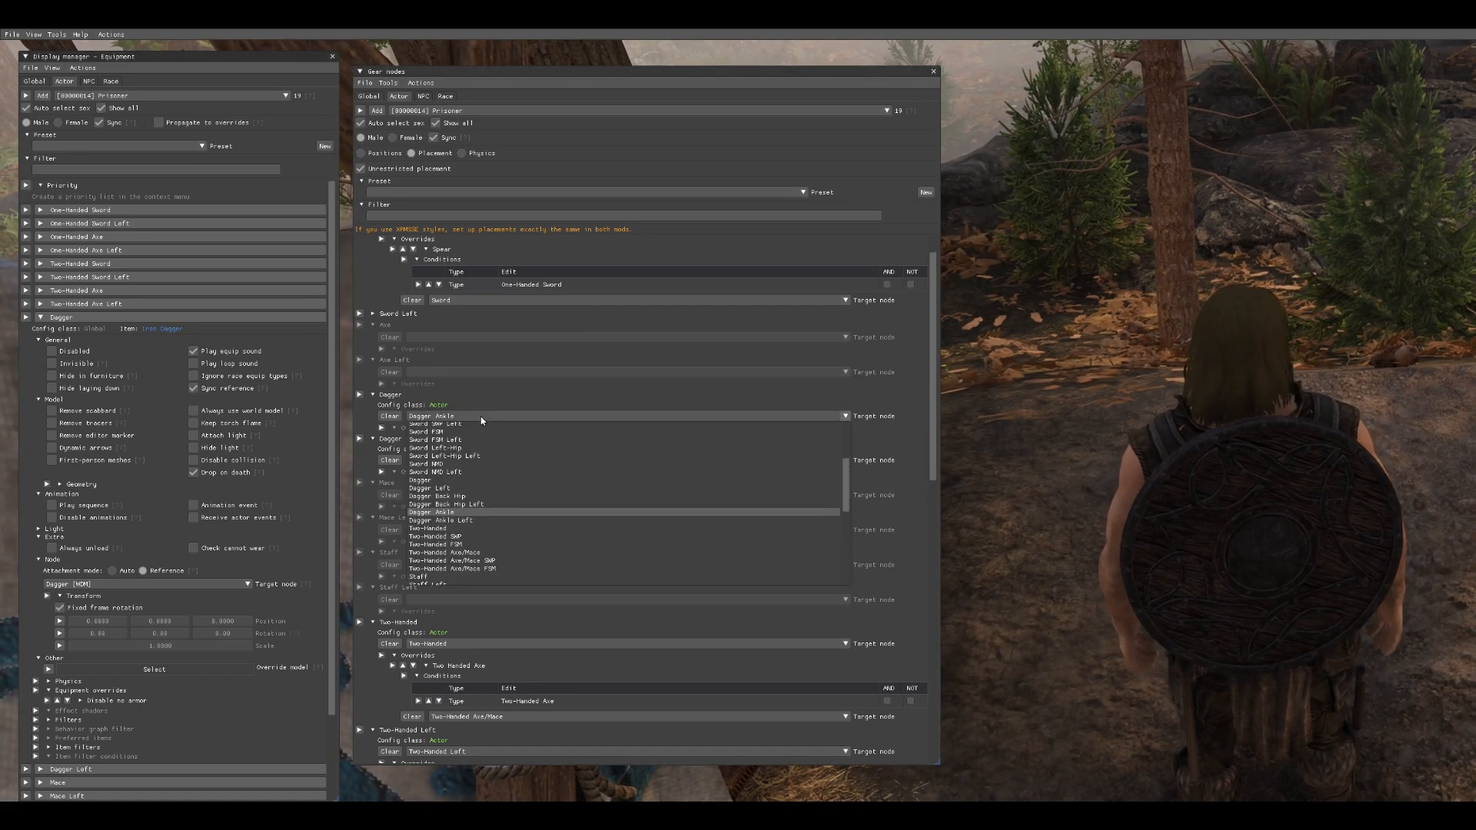
click(482, 481)
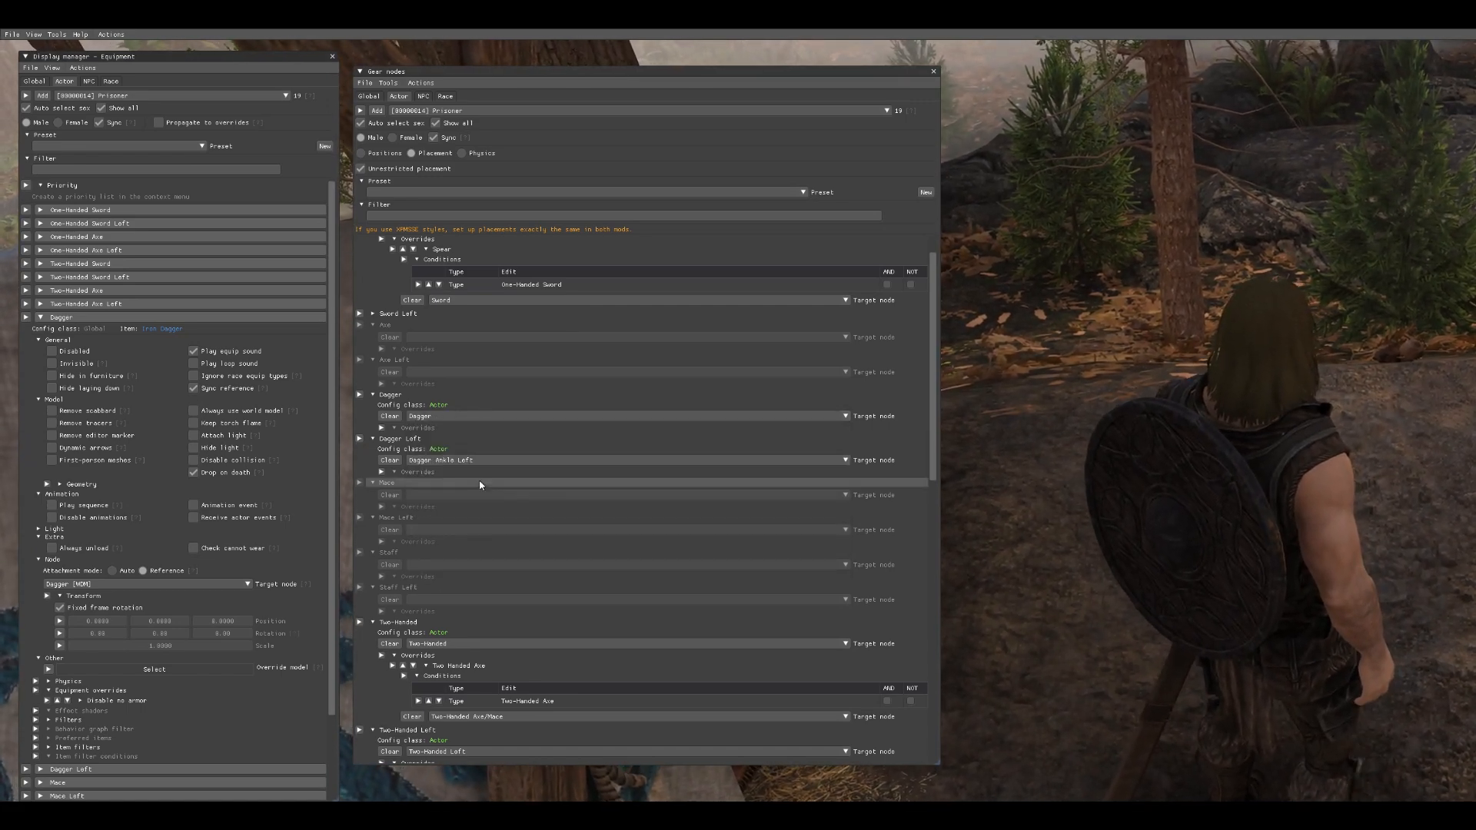
key(Escape)
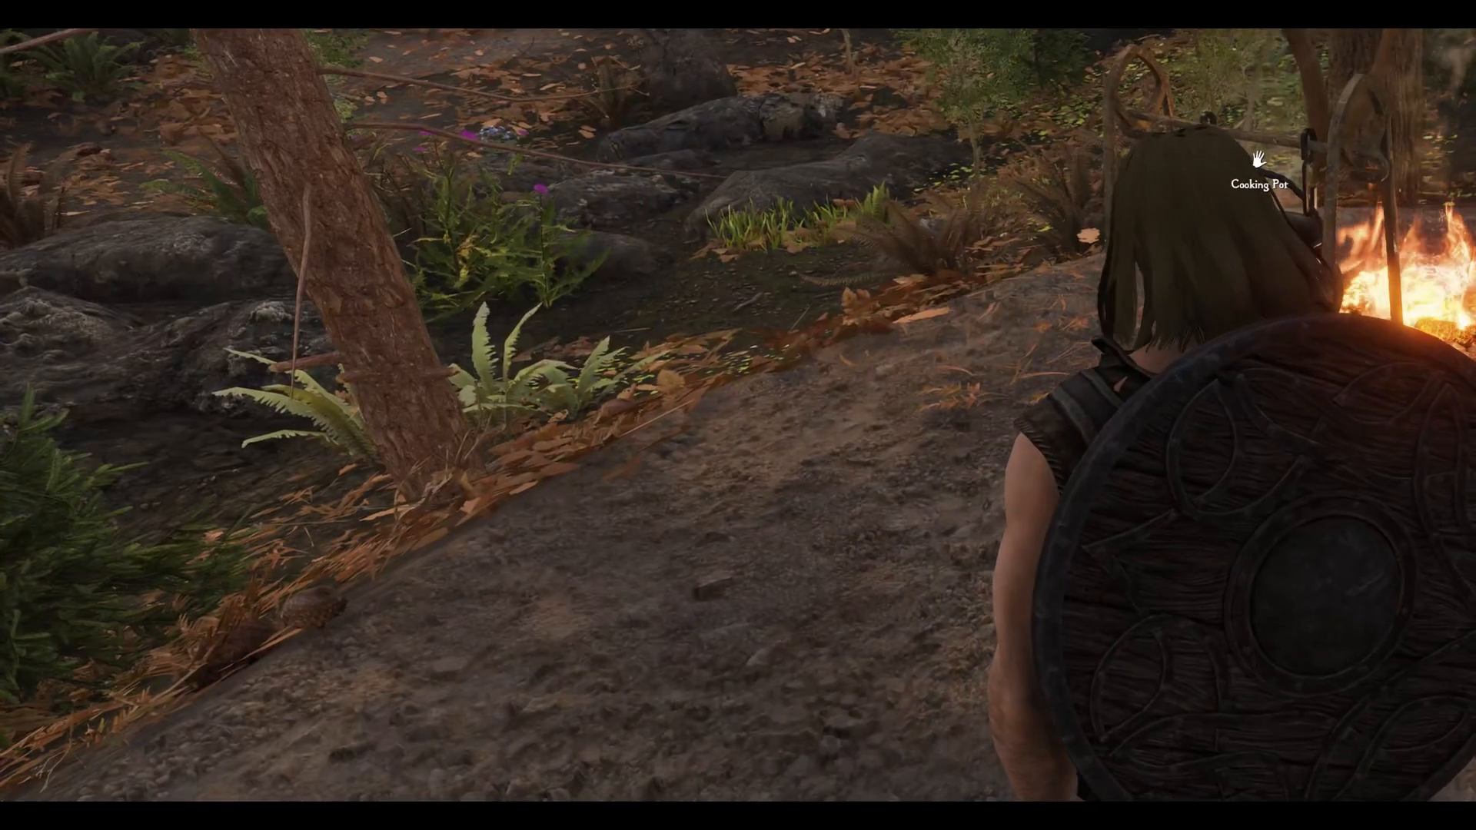
- Open and close the favourites menu and dismiss the hunger message
key(q)
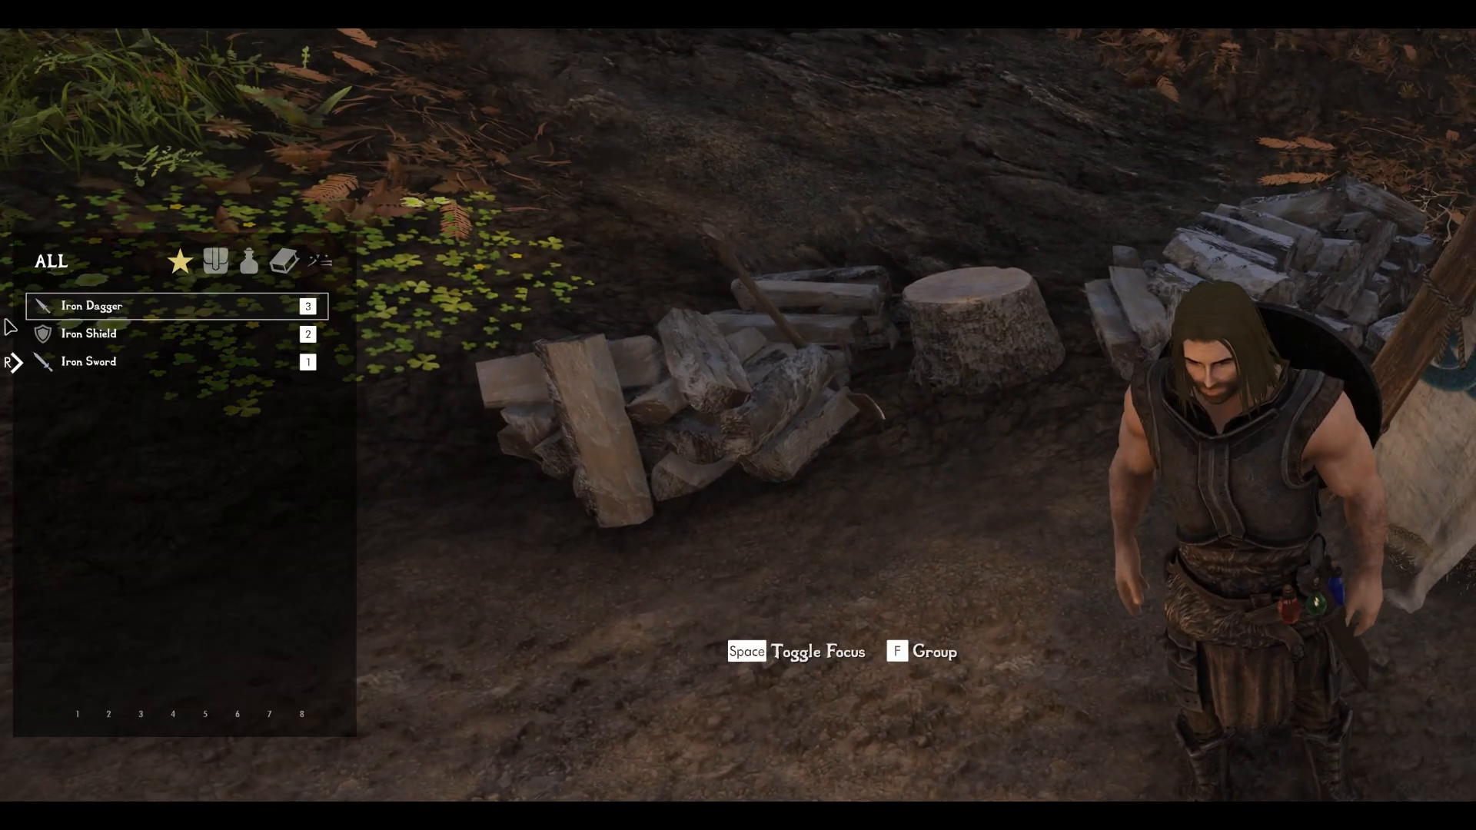
key(q)
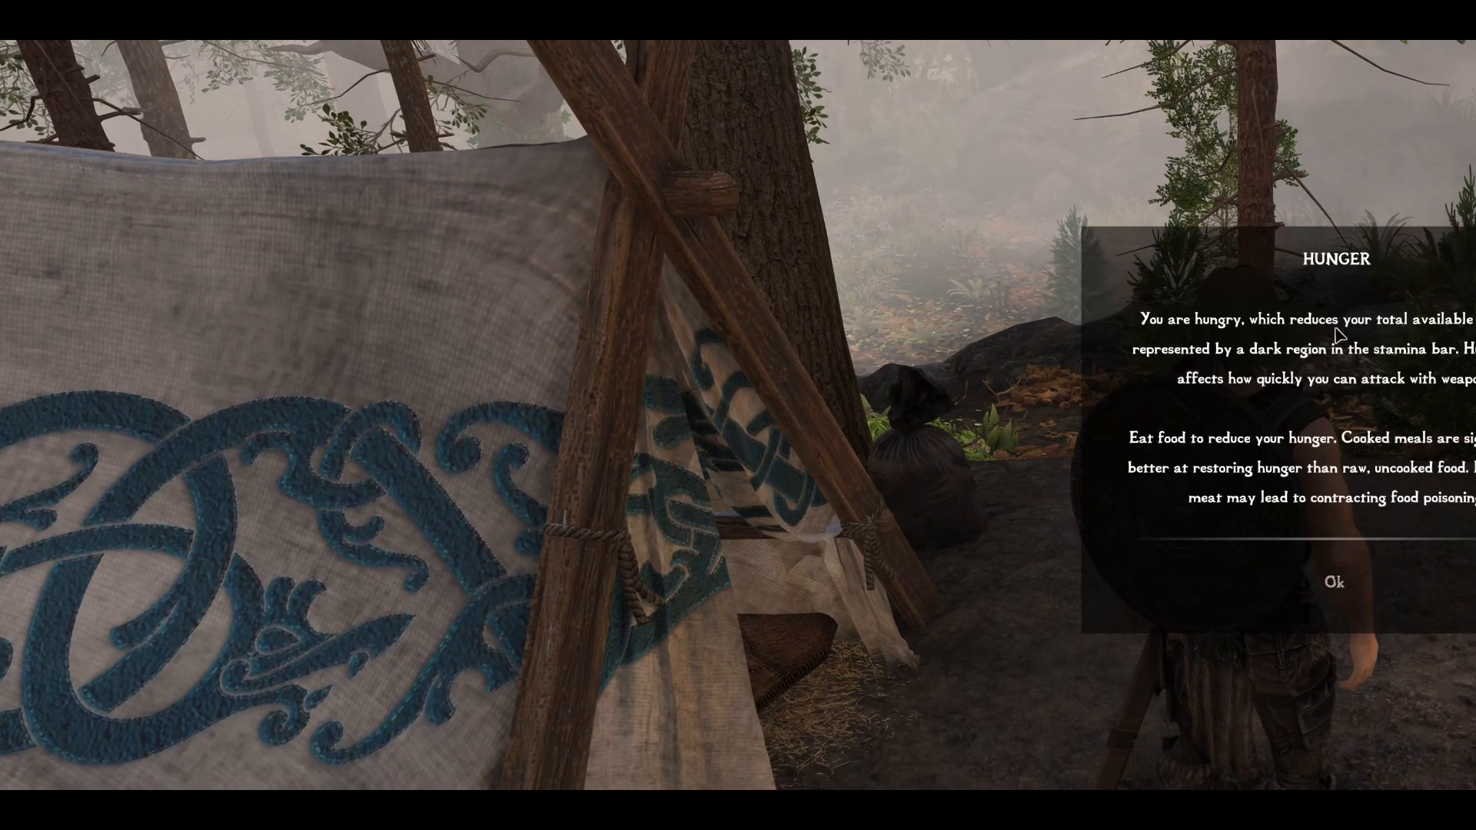
click(1326, 597)
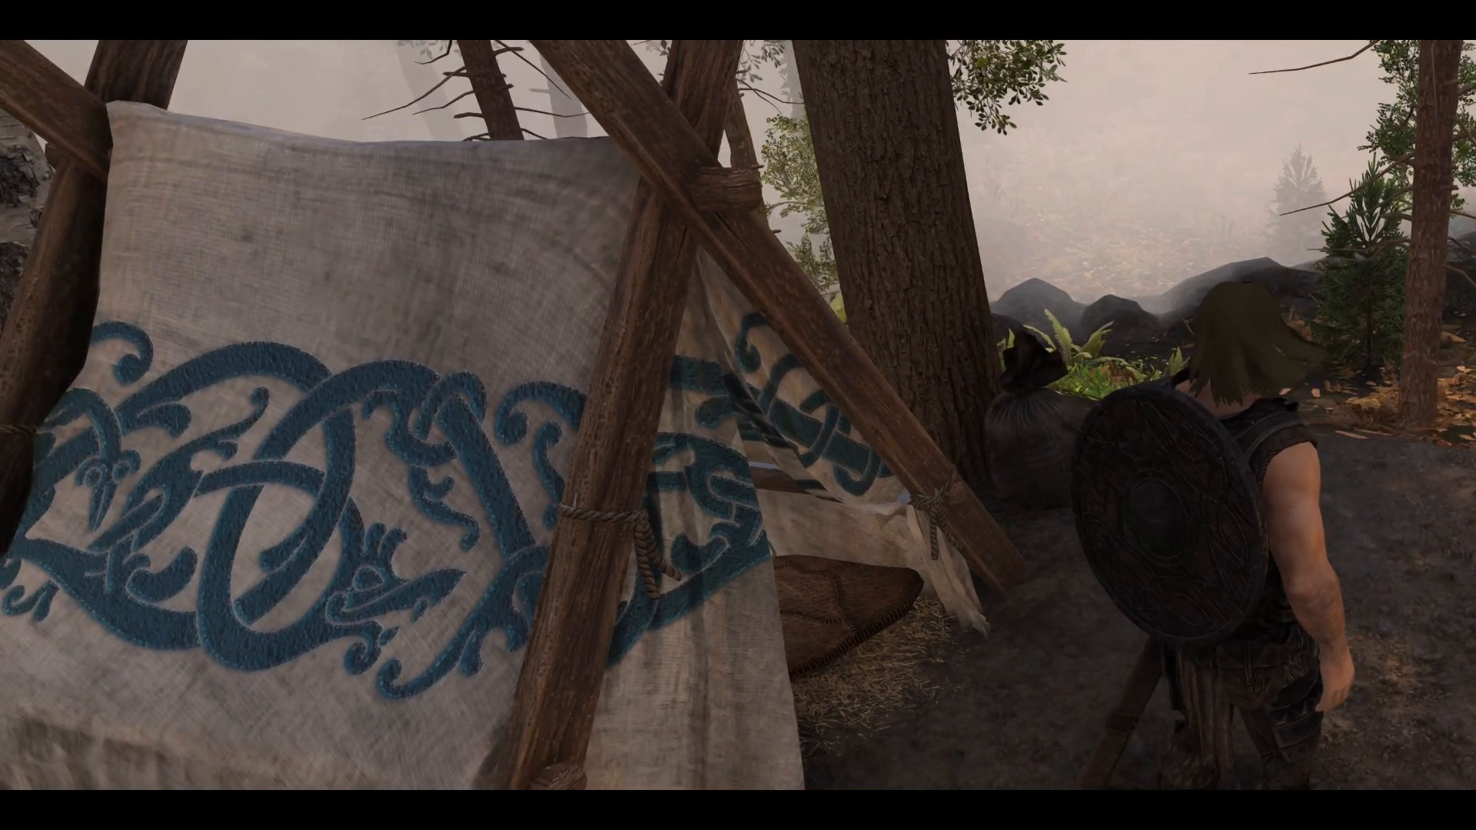
- Reopen the editor in Positions mode and expand the Shield Back gear node's settings
key(BackSpace)
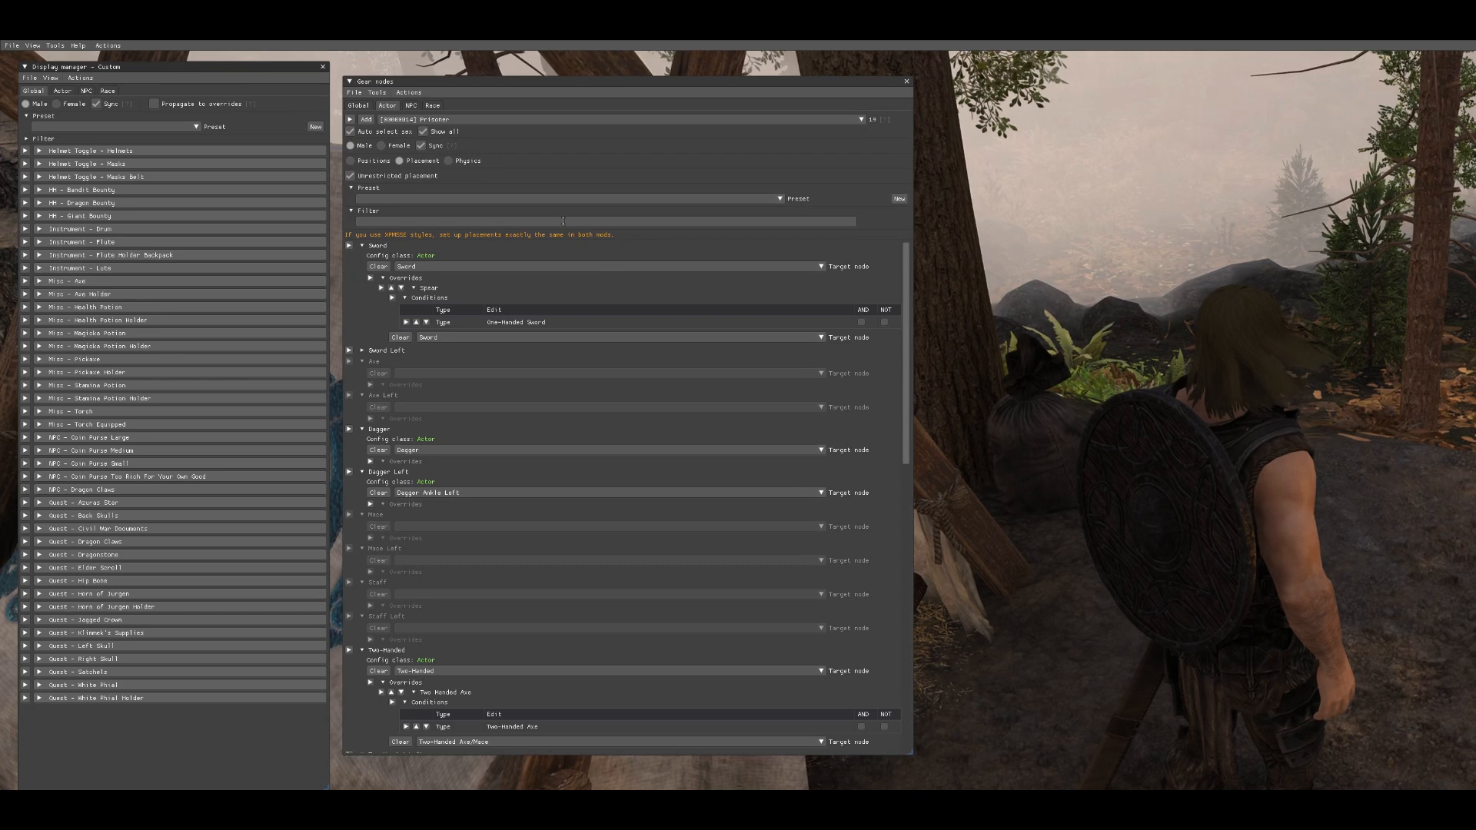
click(350, 161)
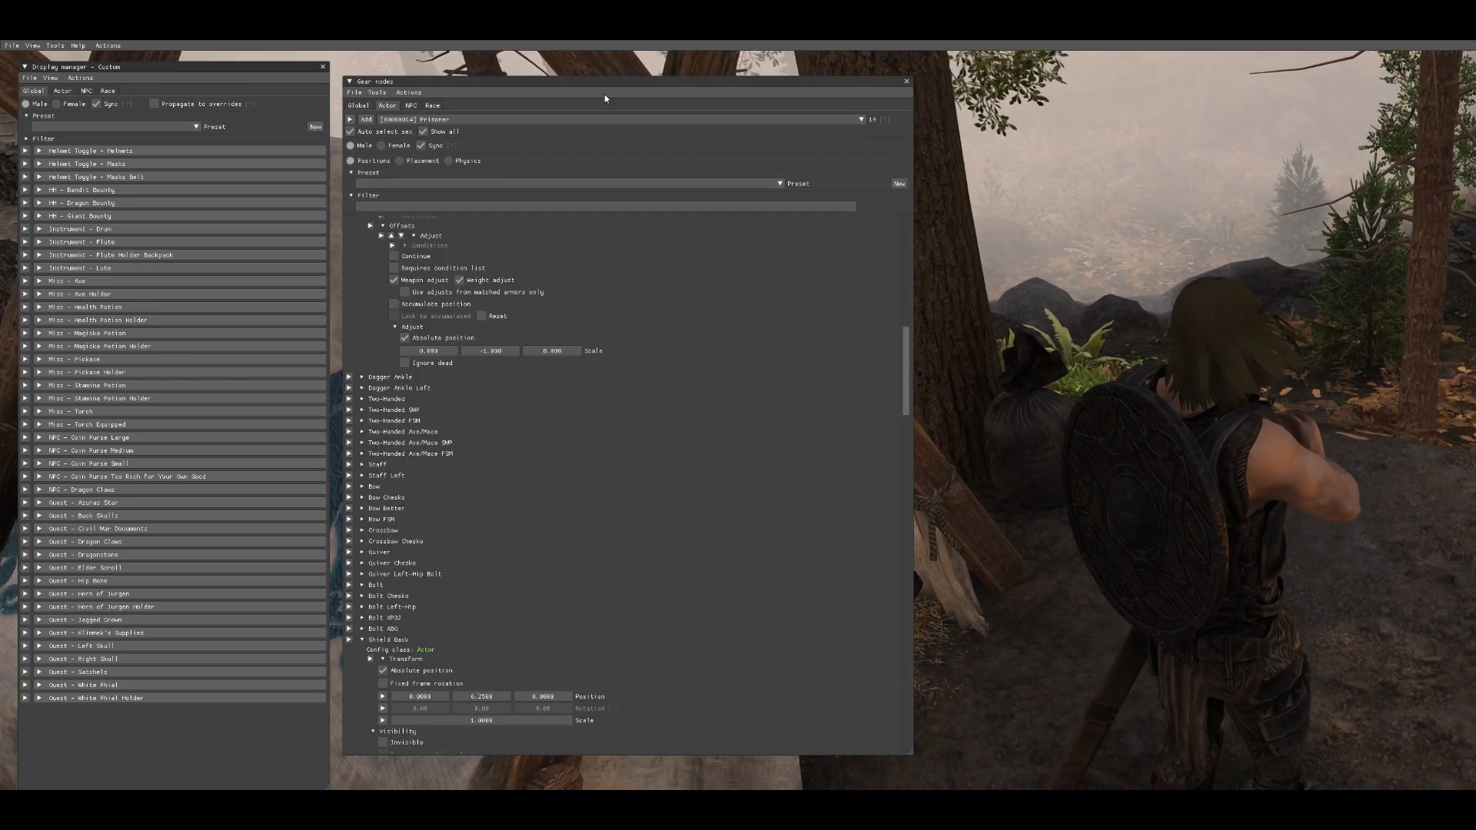
scroll(692, 273, down, 3)
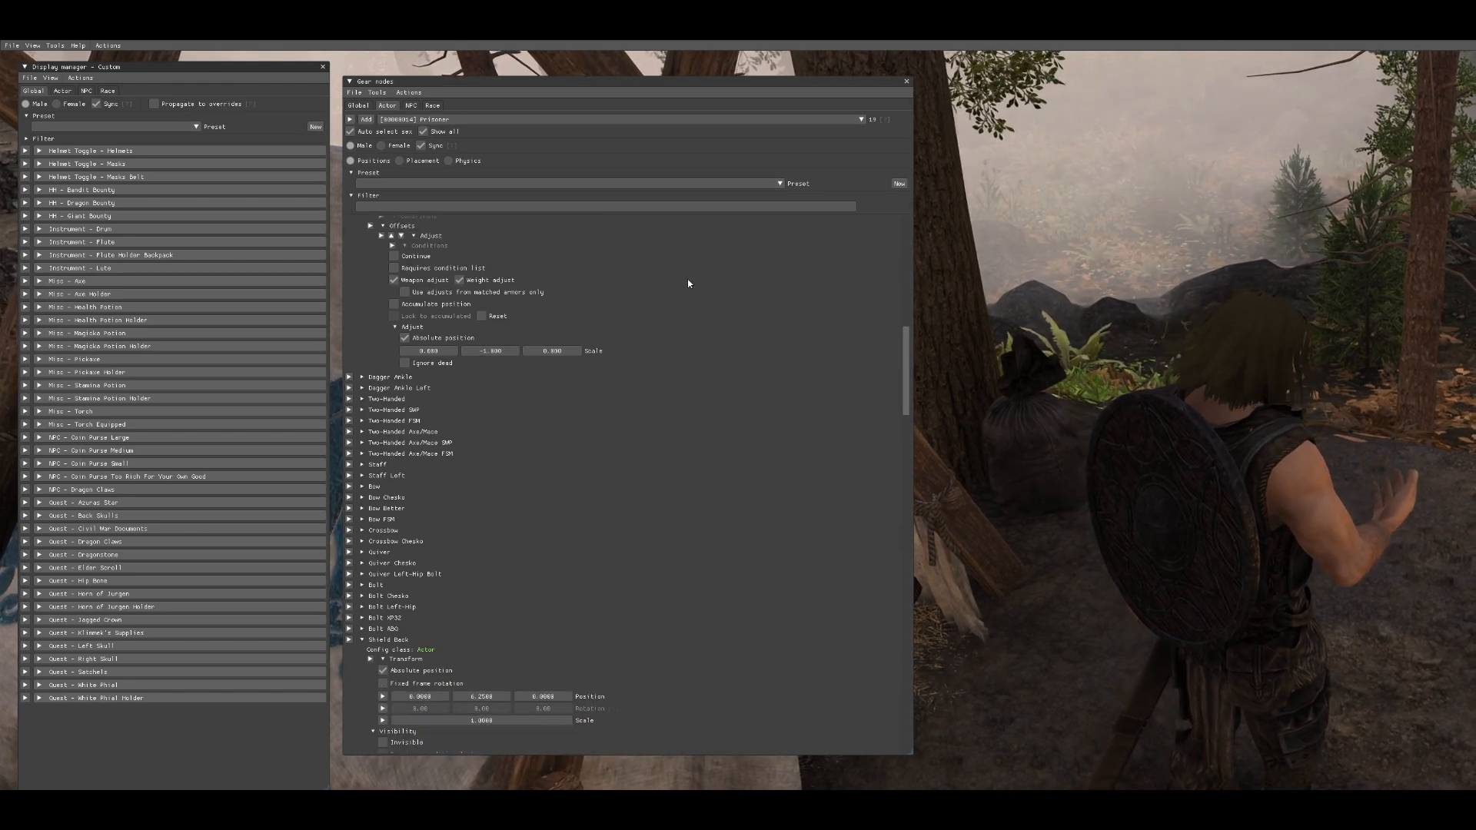
scroll(688, 284, down, 5)
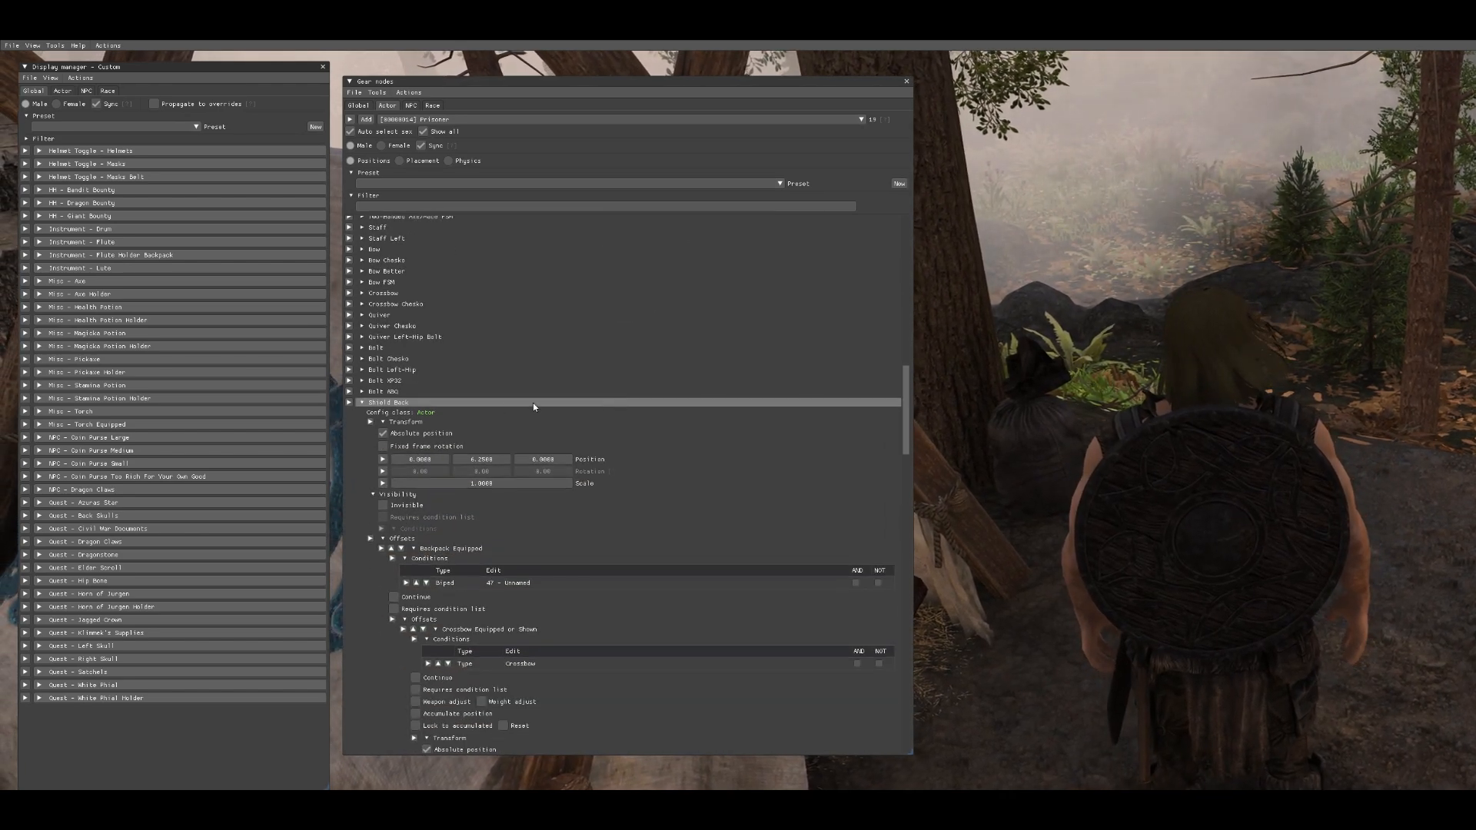
click(410, 401)
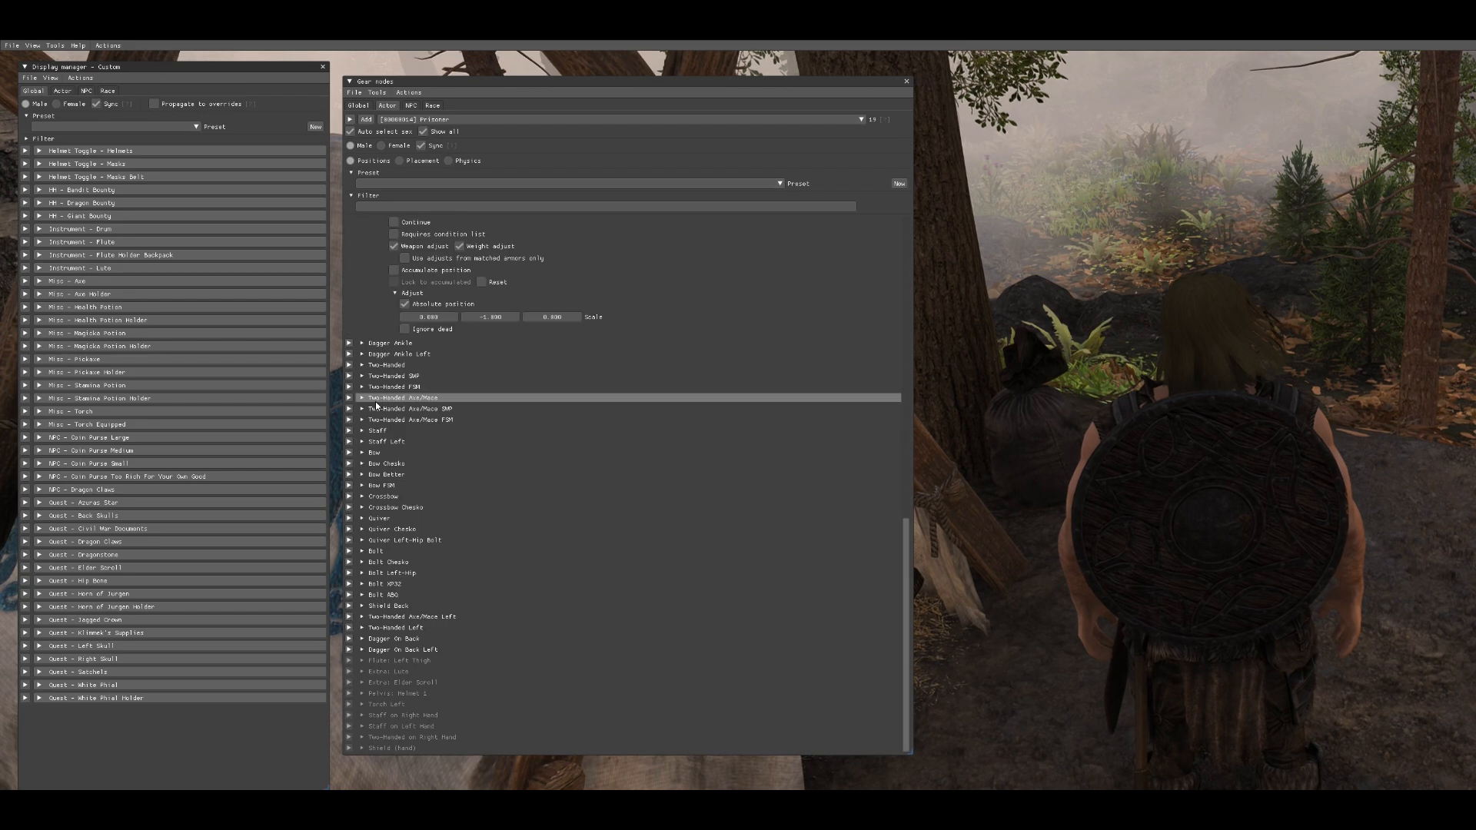
click(409, 606)
scroll(473, 431, down, 7)
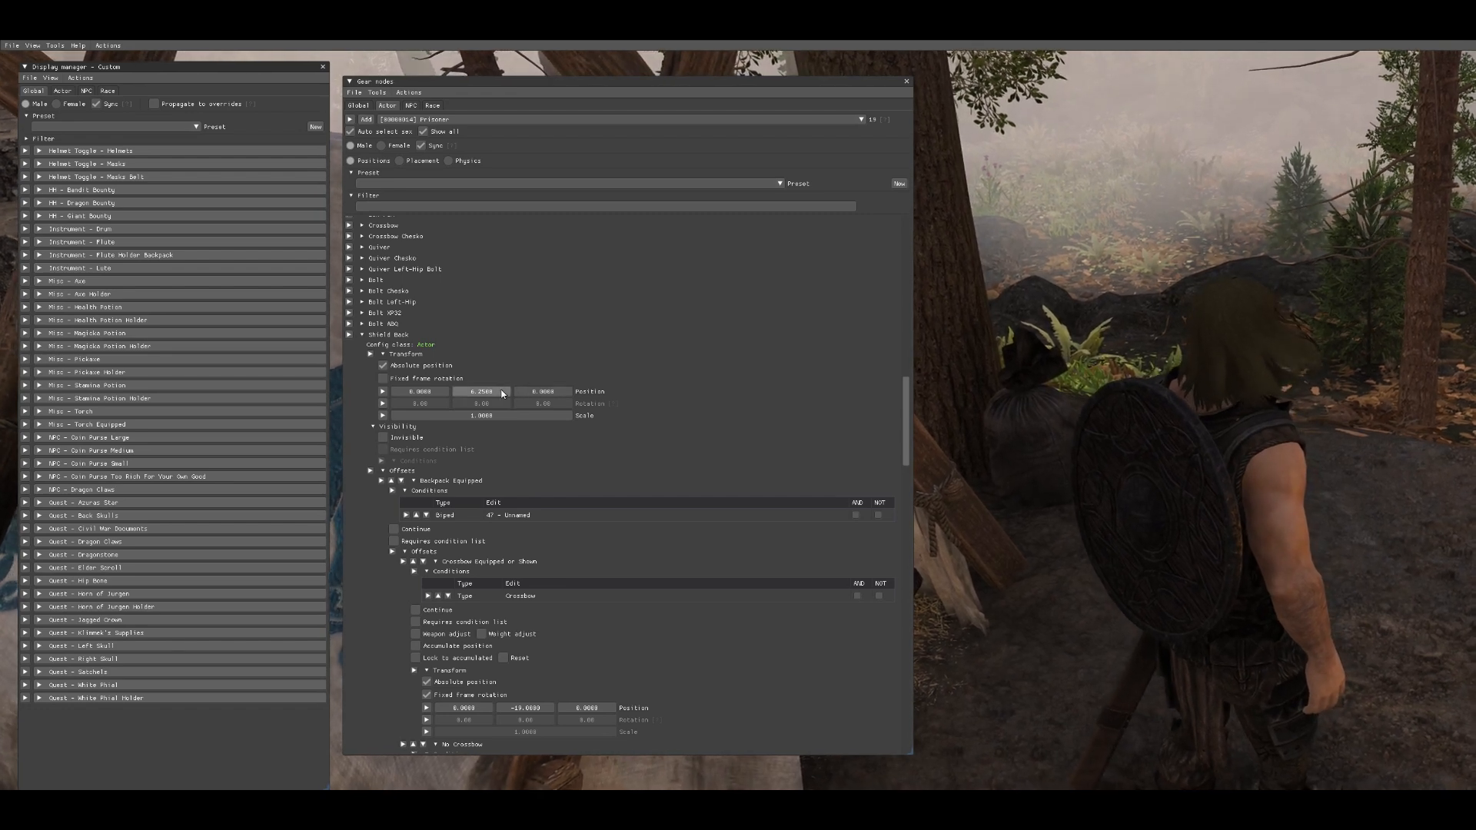
- Adjust the Shield Back position offsets to about Y 5.25 and Z -6.0, then close the editor
drag(494, 390, 465, 398)
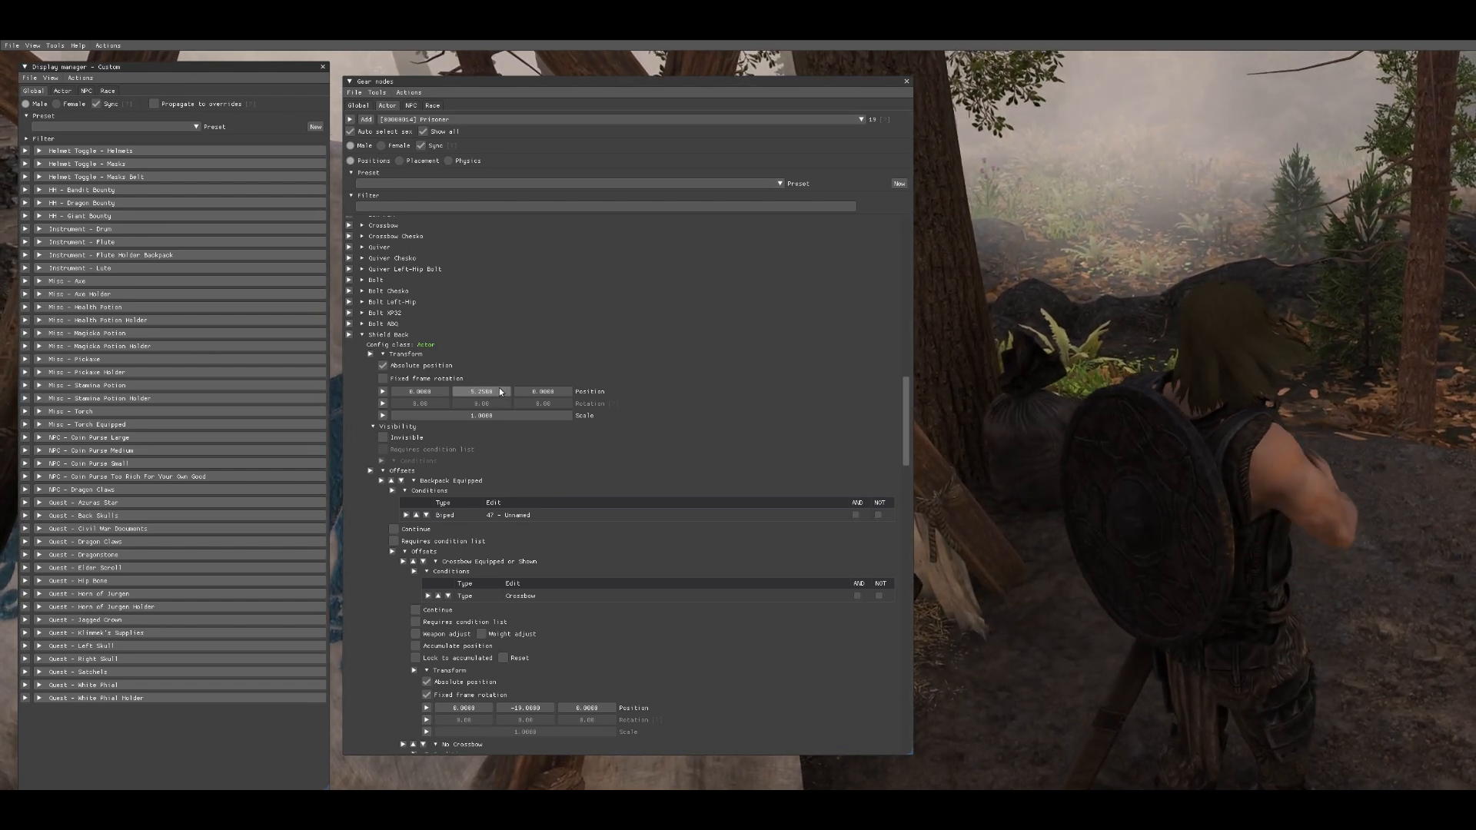
mouse_move(442, 391)
mouse_down()
mouse_move(427, 394)
mouse_move(443, 390)
mouse_up()
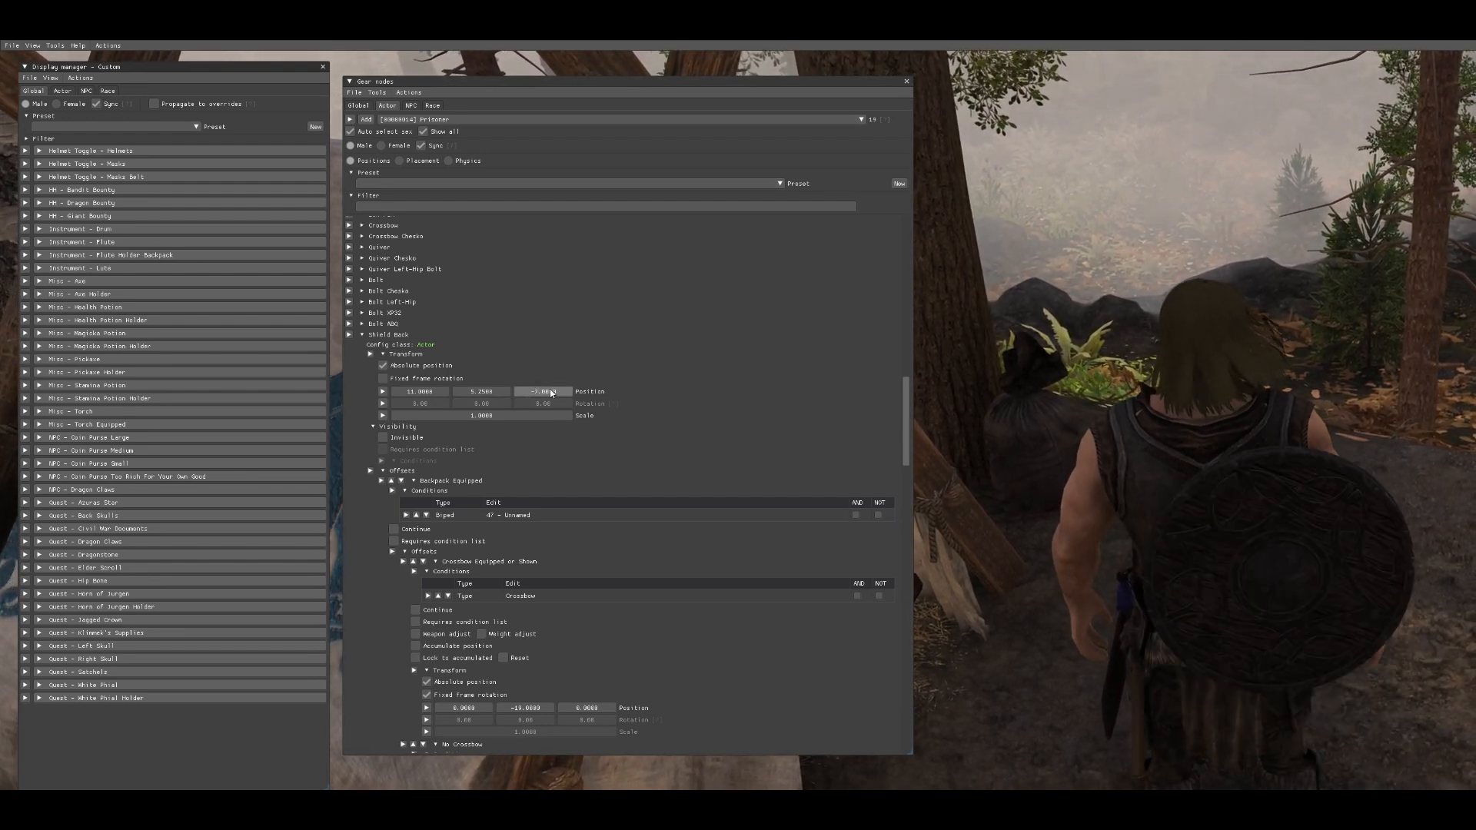
drag(489, 390, 540, 394)
drag(448, 394, 581, 416)
key(Escape)
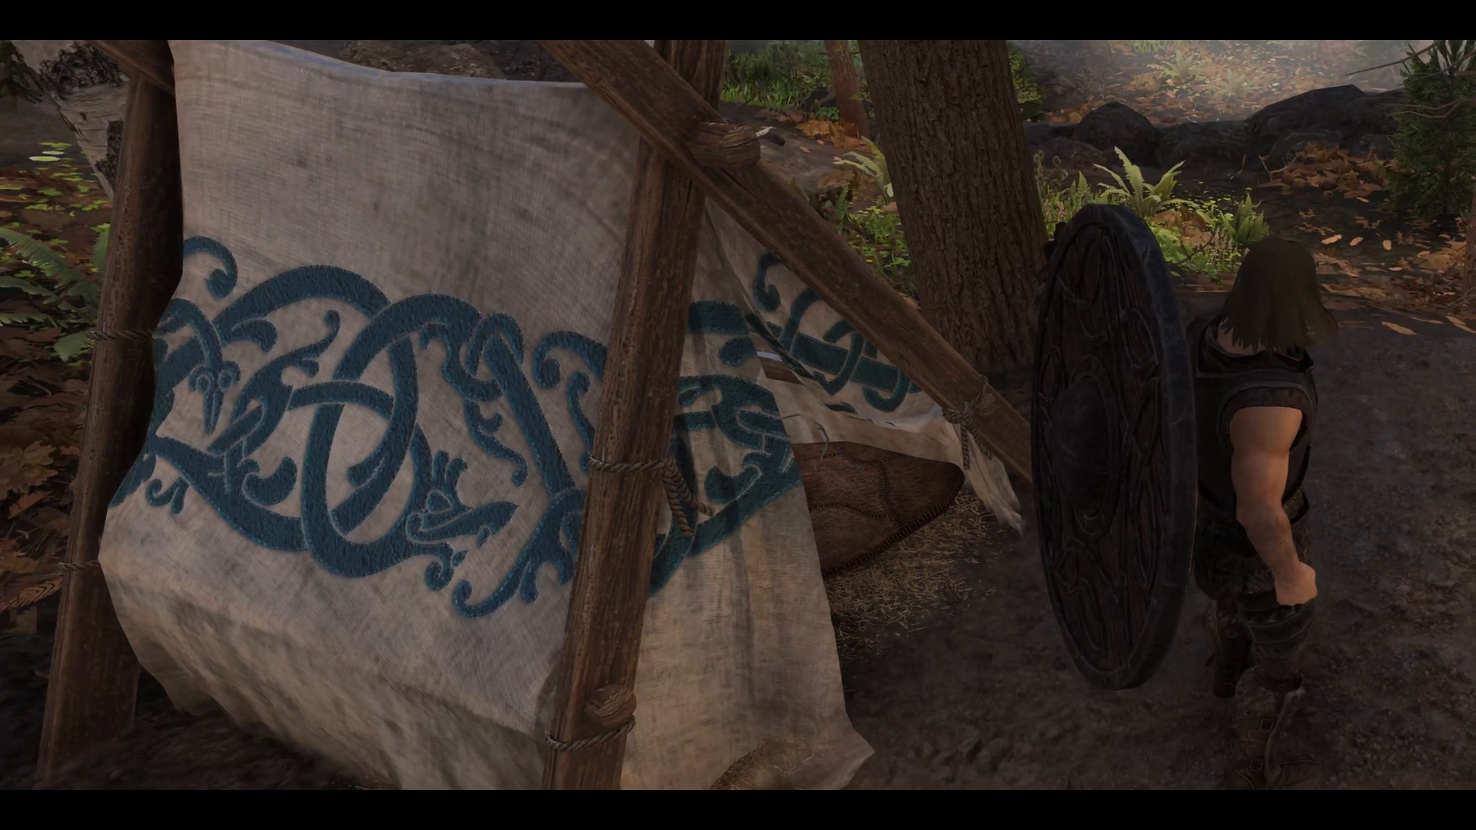
- Draw the weapon, reopen the editor and increase the Shield Back scale to about 1.25
key(r)
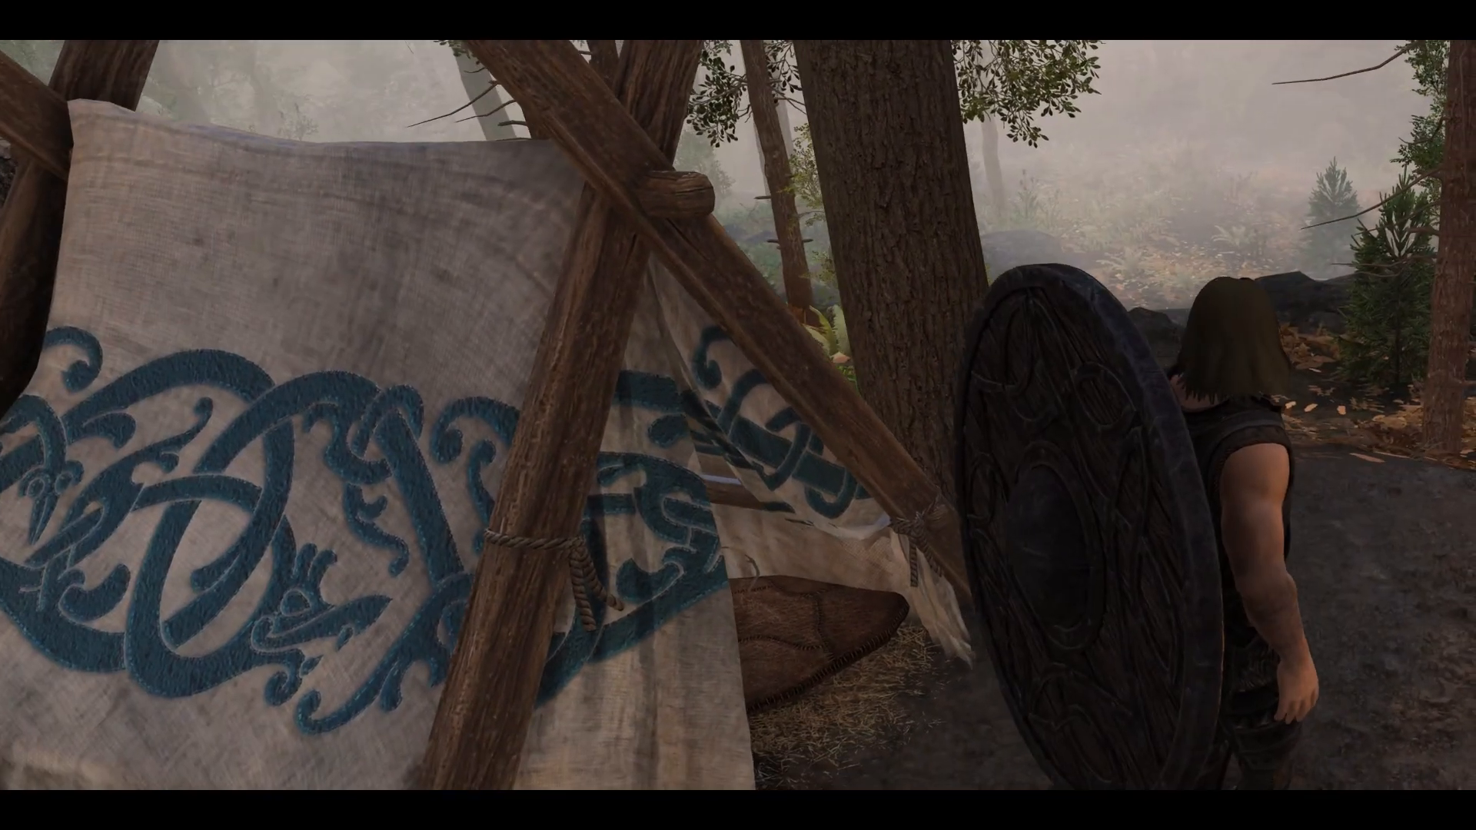
key(BackSpace)
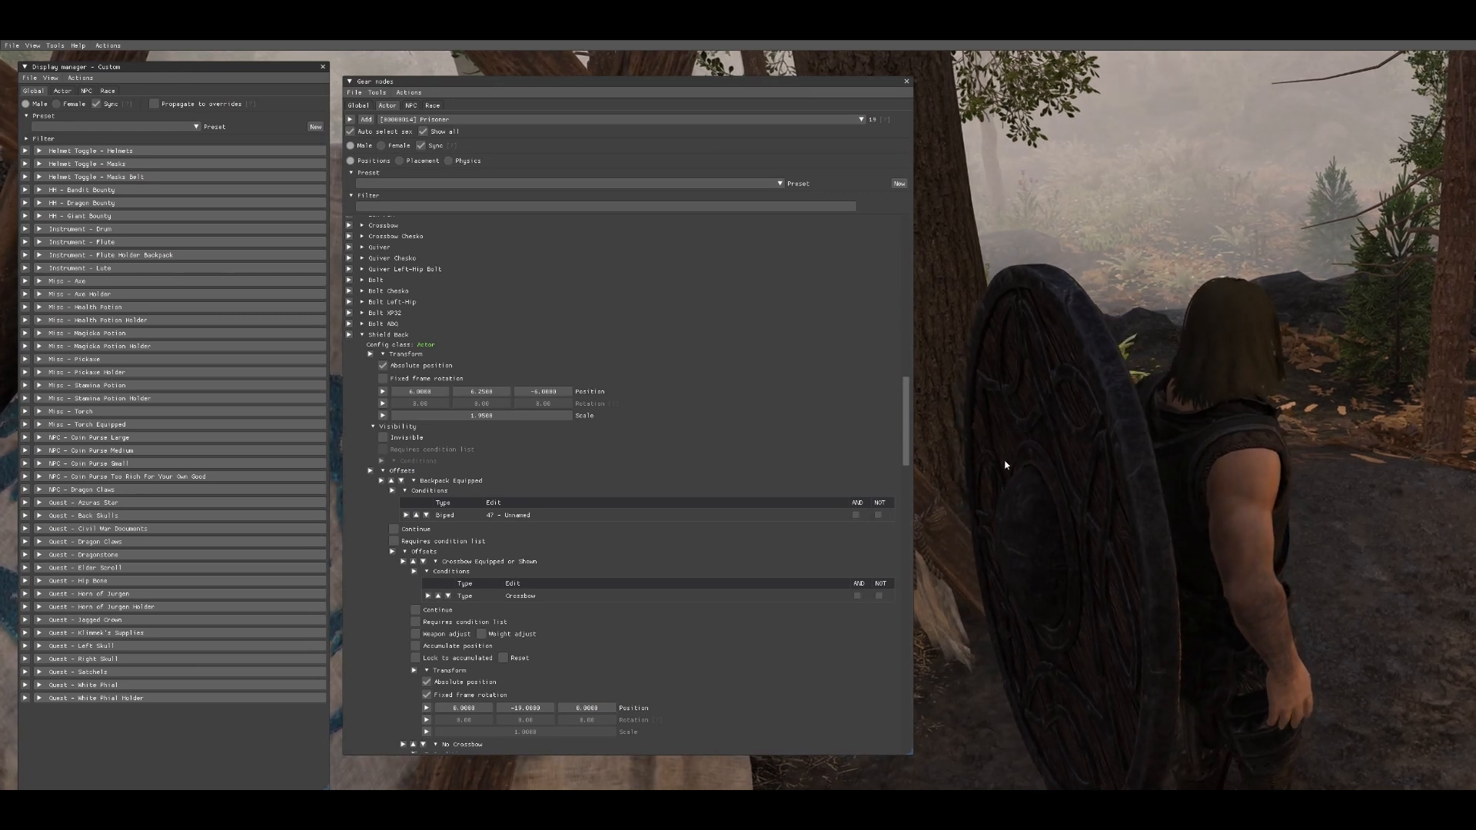
drag(516, 416, 446, 413)
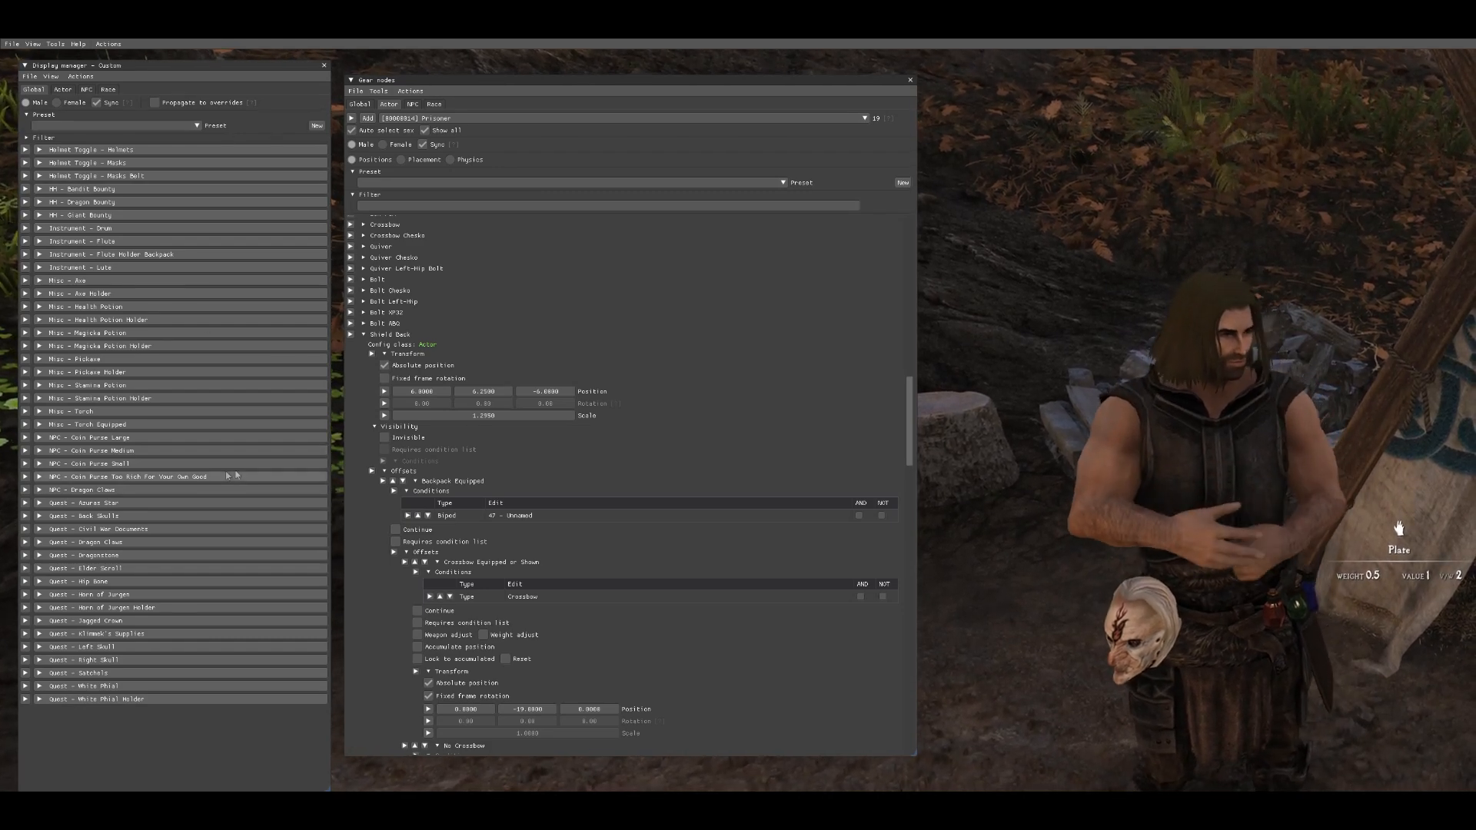
- Browse the display manager's Actor tab and return to the Global tab
click(55, 91)
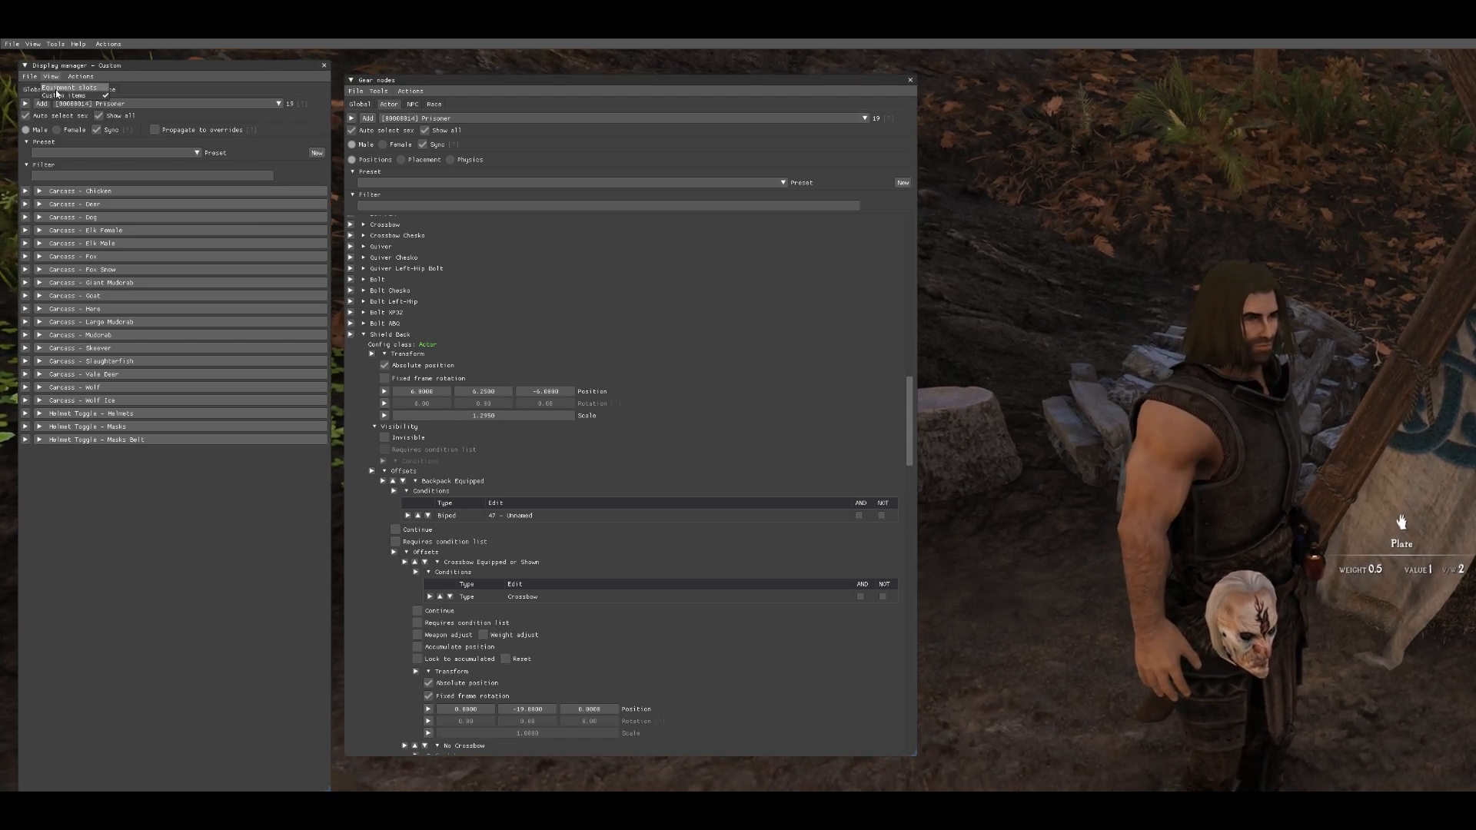
click(56, 87)
click(59, 95)
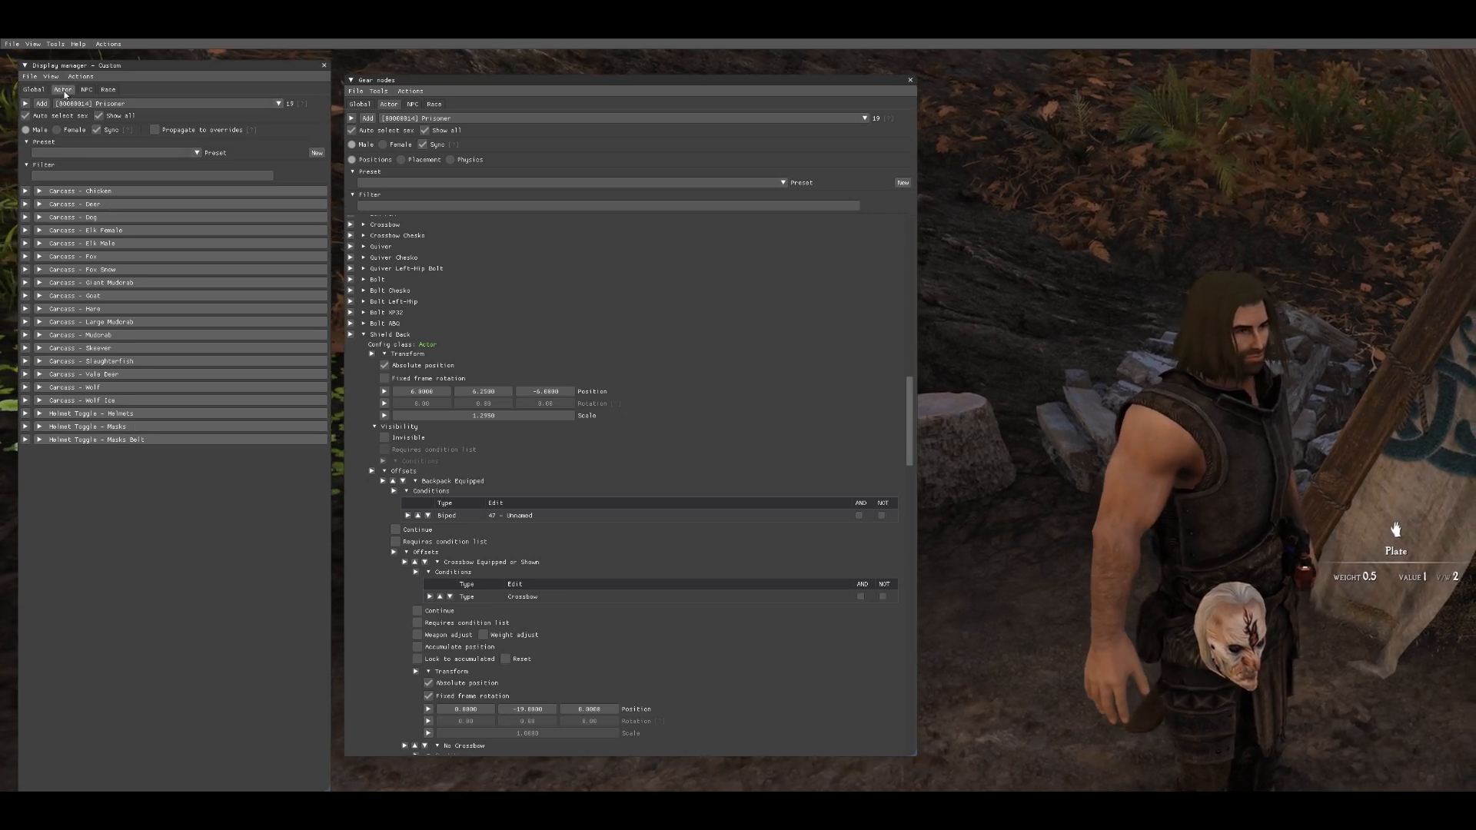
click(34, 90)
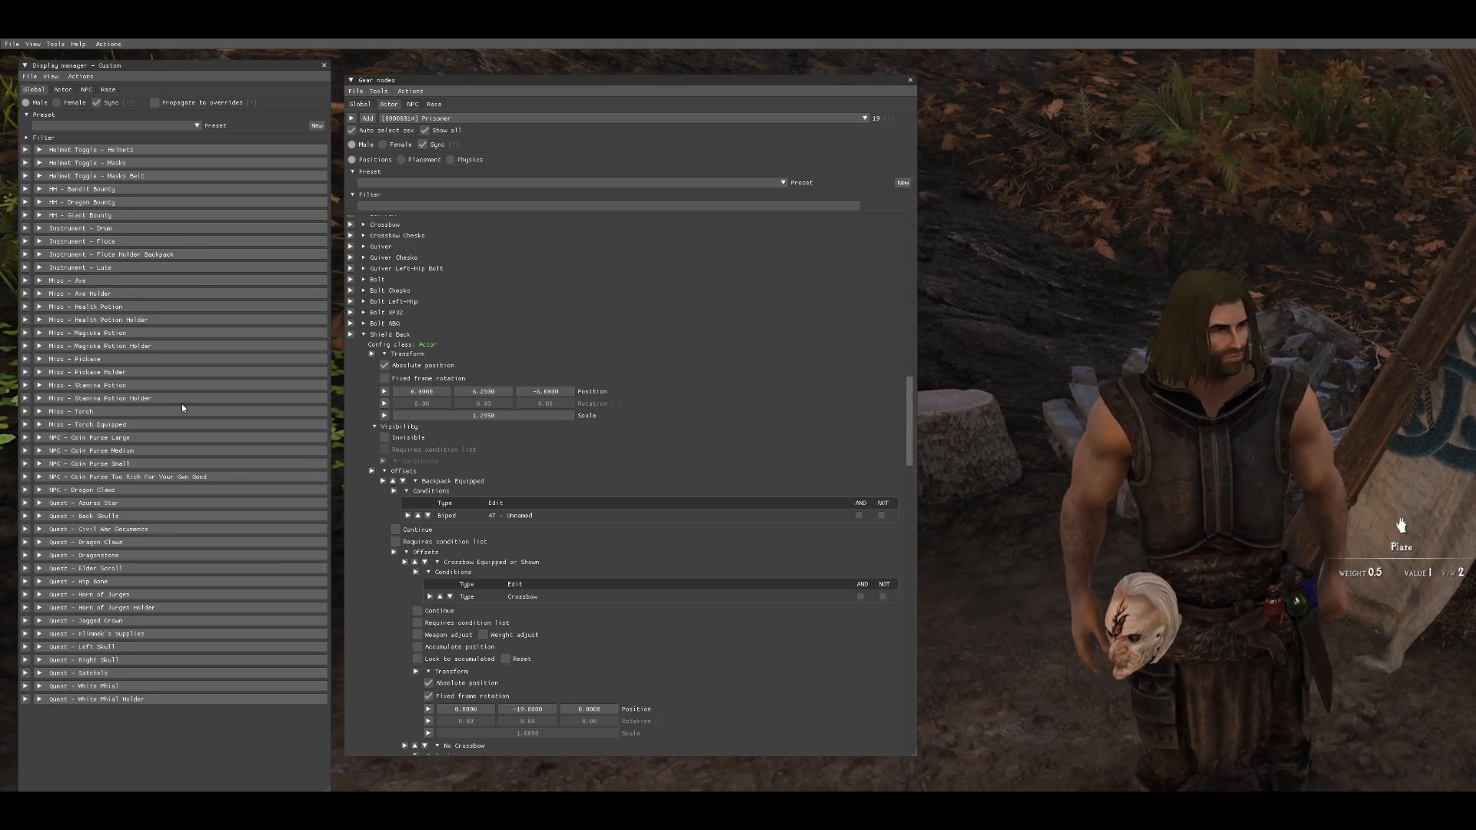
- Expand the Misc - Health Potion display, turn off its Inventory item condition and collapse it
click(154, 307)
scroll(154, 307, down, 2)
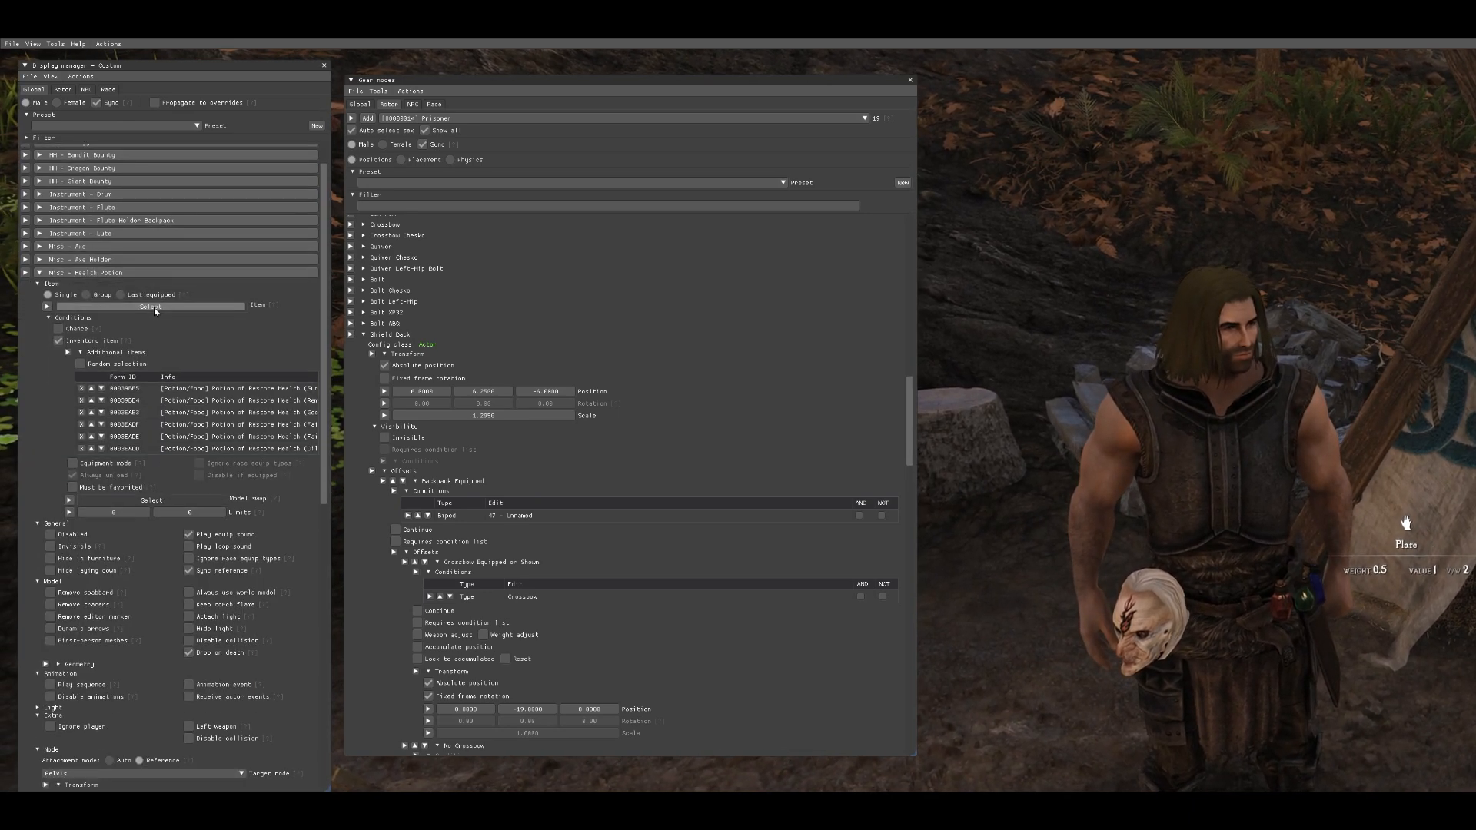
click(58, 274)
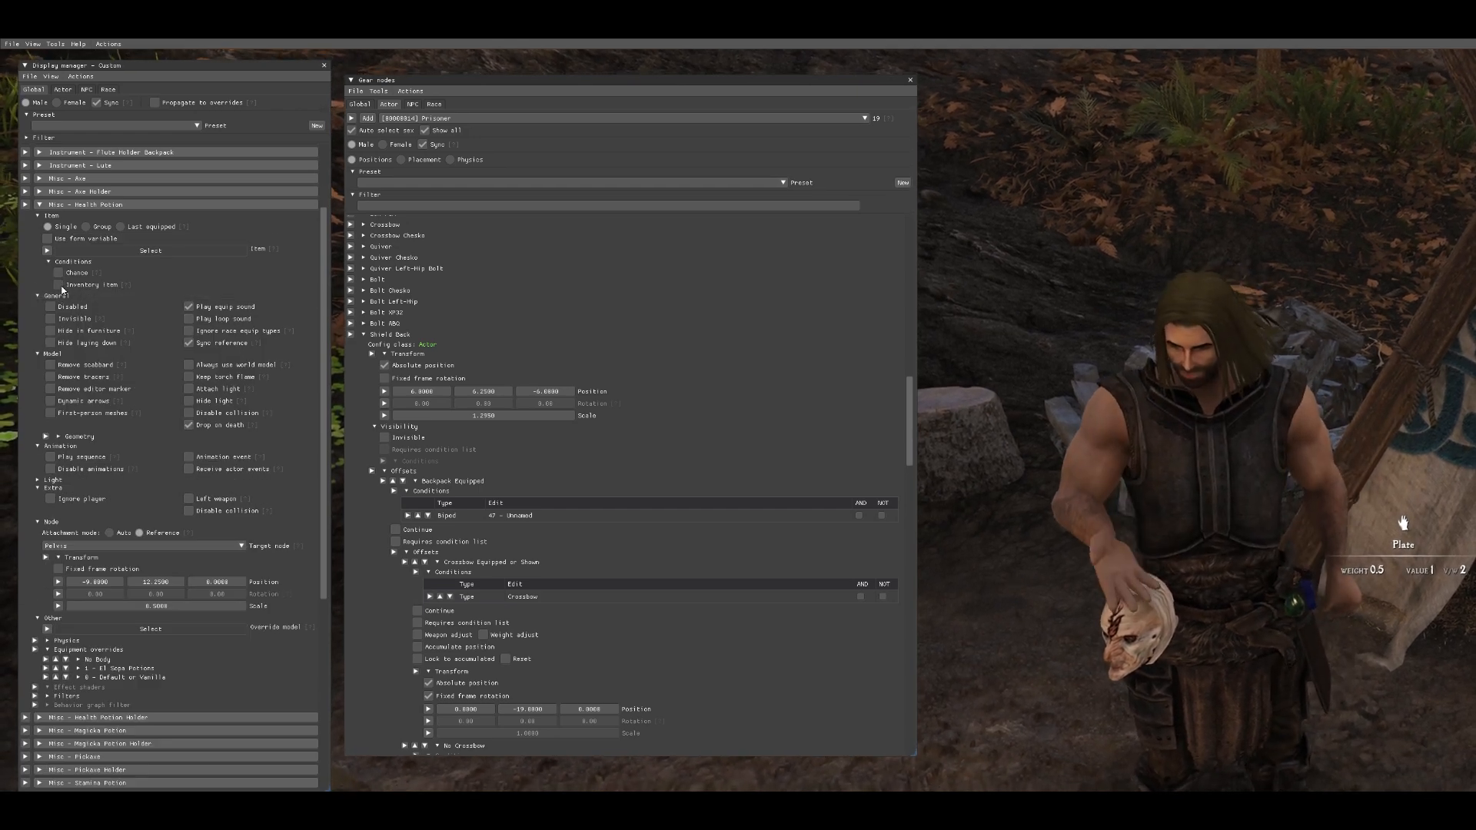
click(60, 275)
click(59, 274)
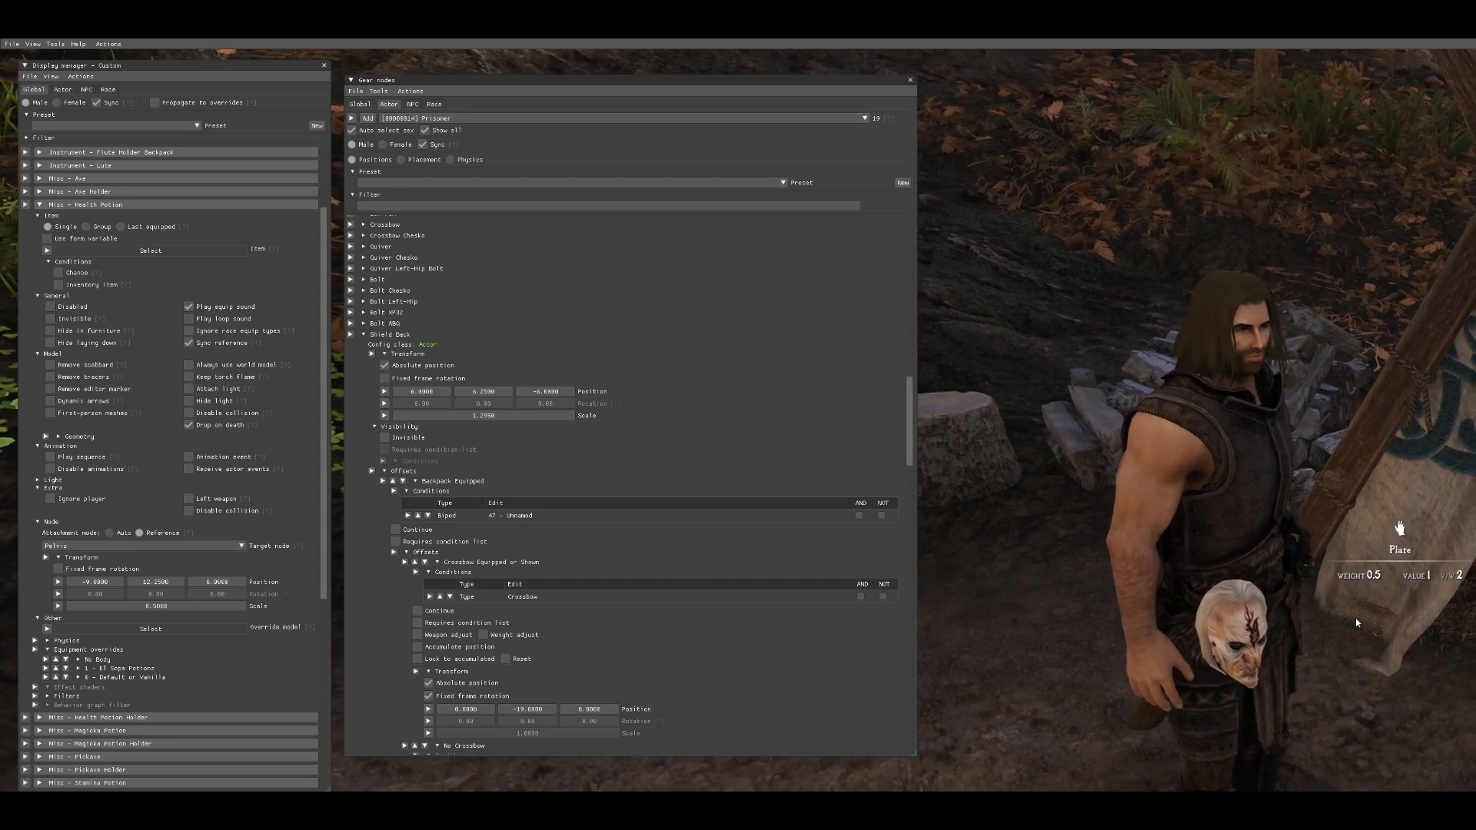
click(203, 205)
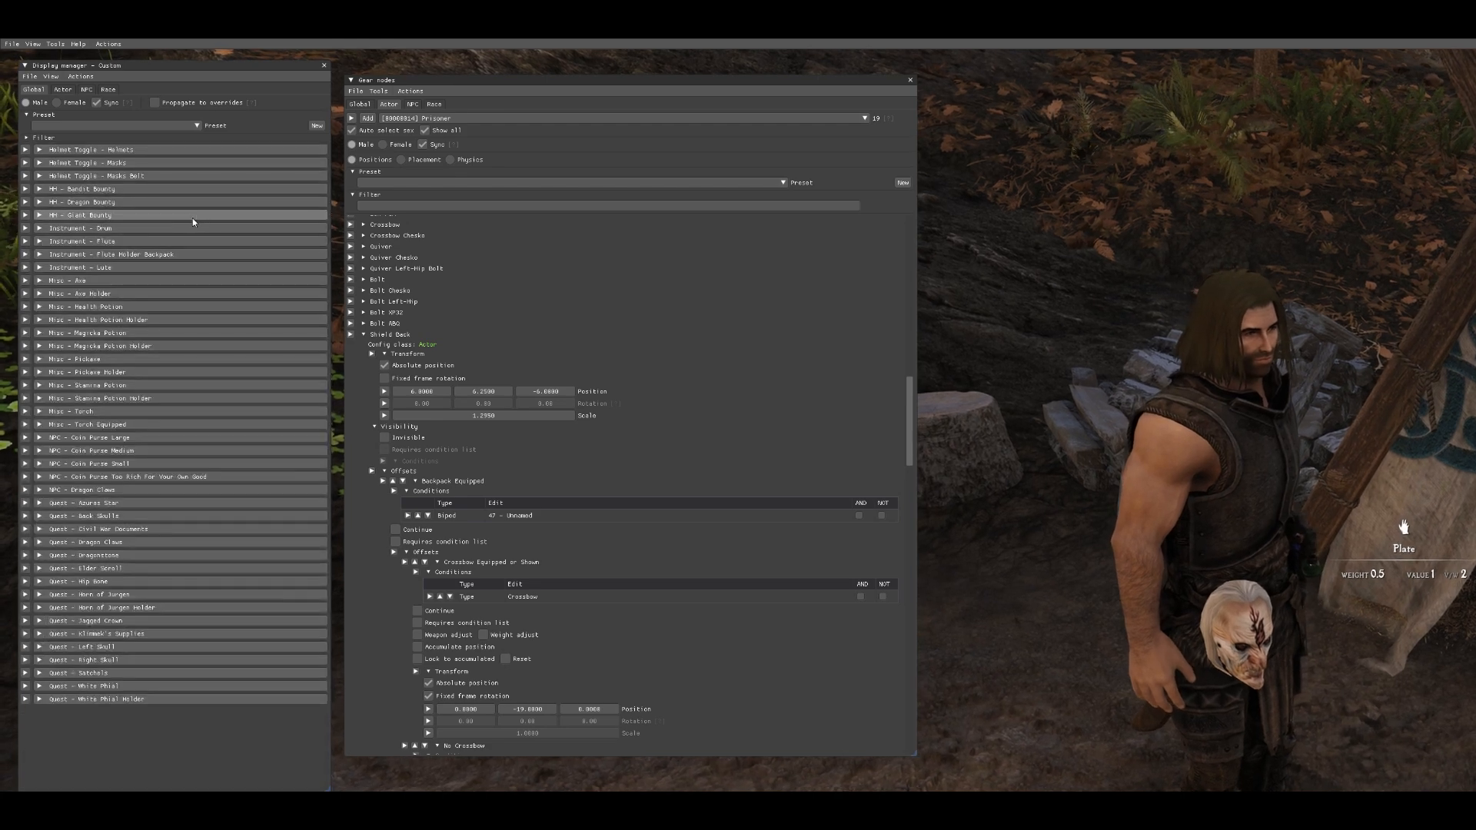
- Remove the Glenmoril Witch Head item from the Quest - Left Skull display's inventory item list
click(142, 320)
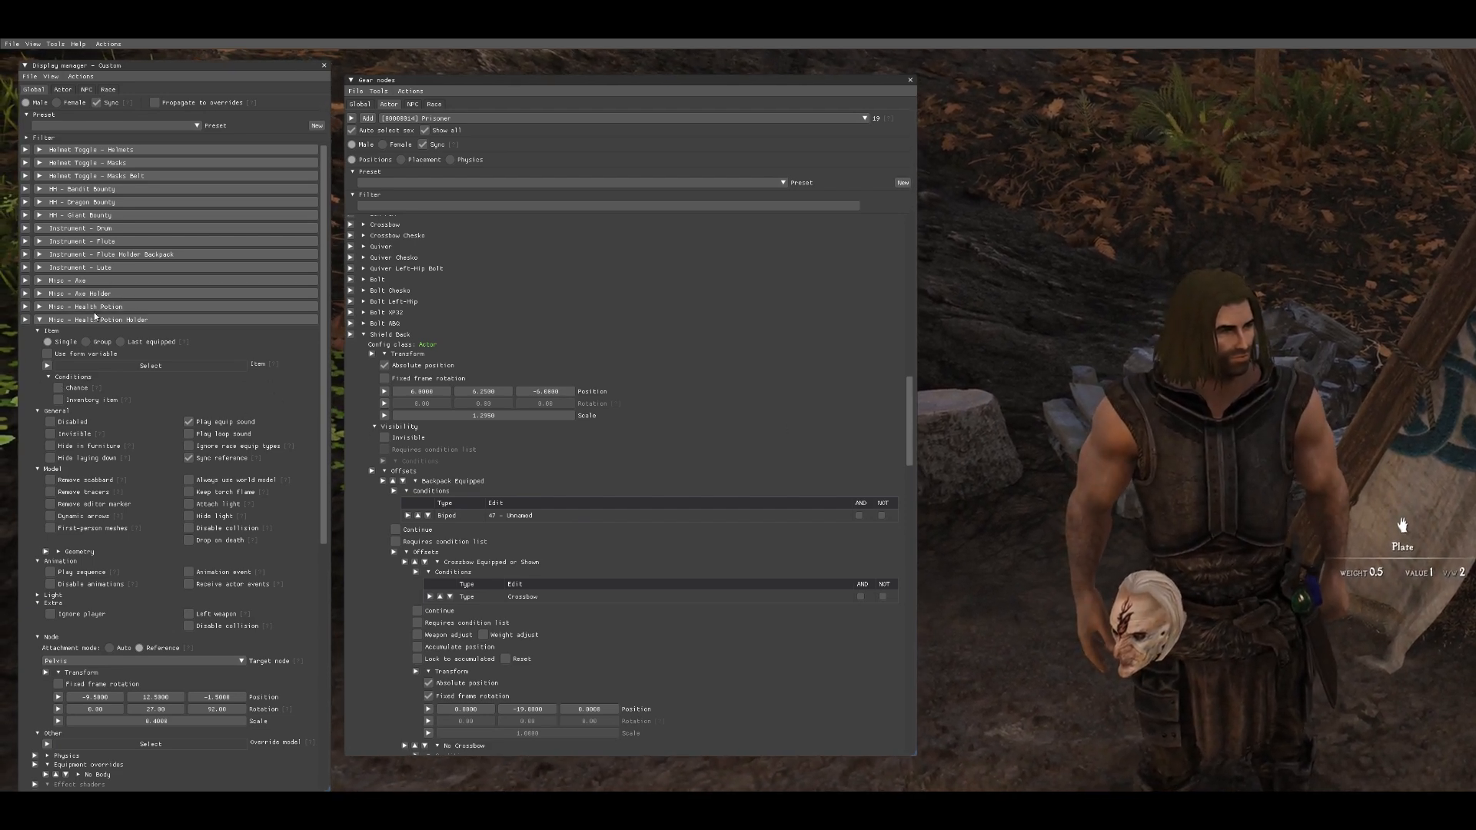
click(121, 319)
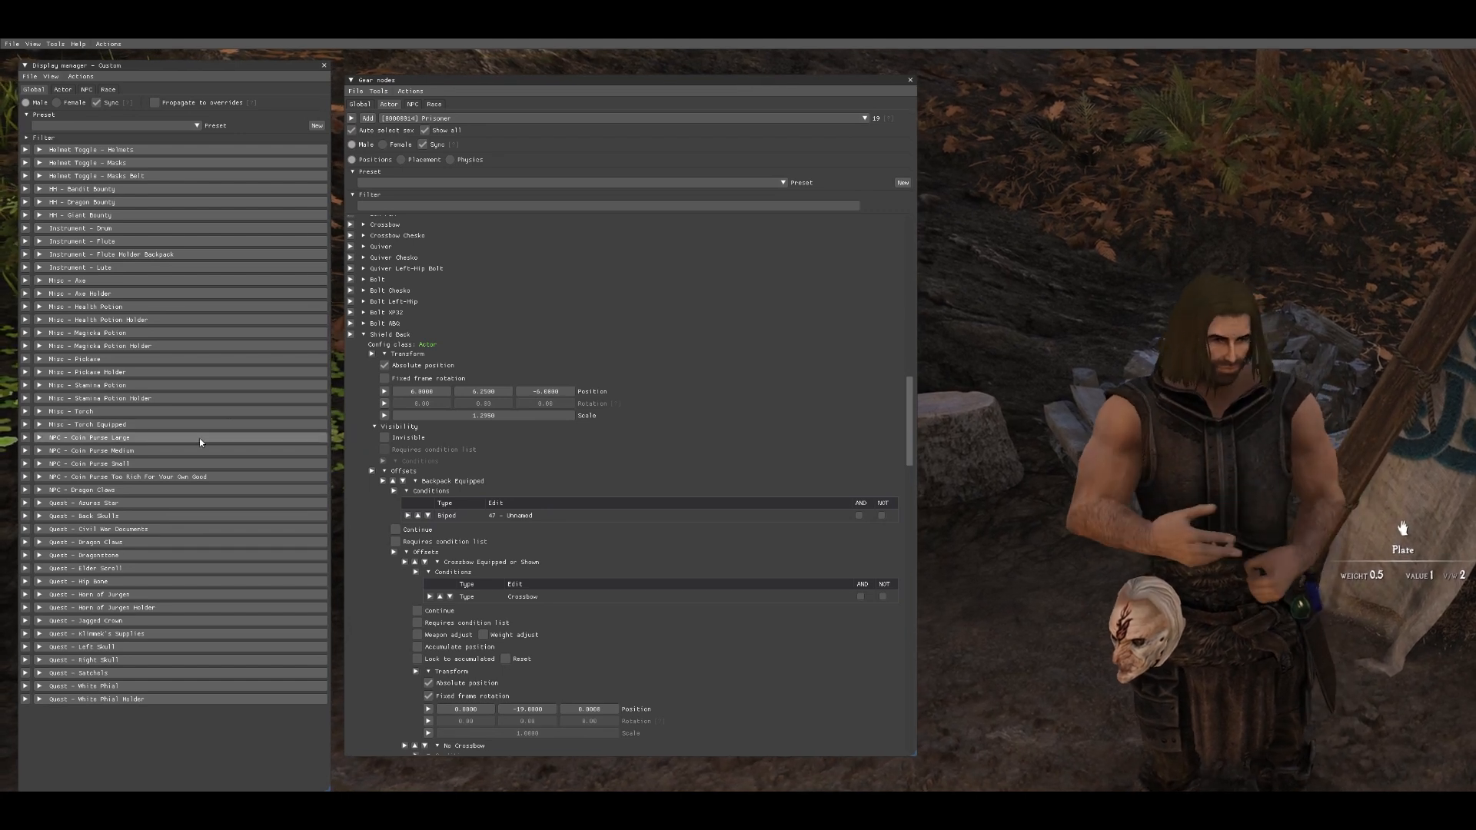
click(156, 648)
scroll(156, 653, down, 5)
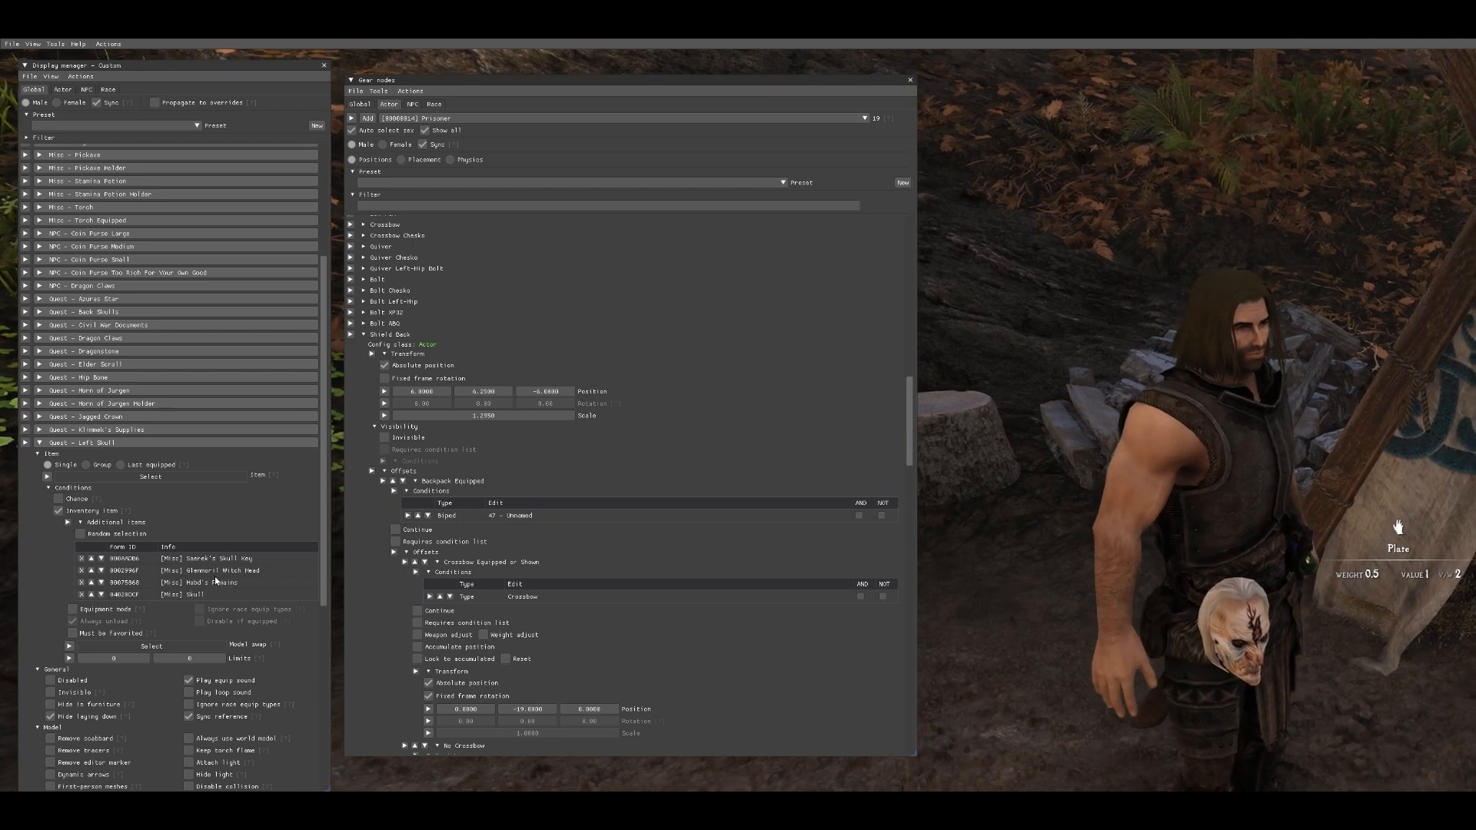
click(81, 570)
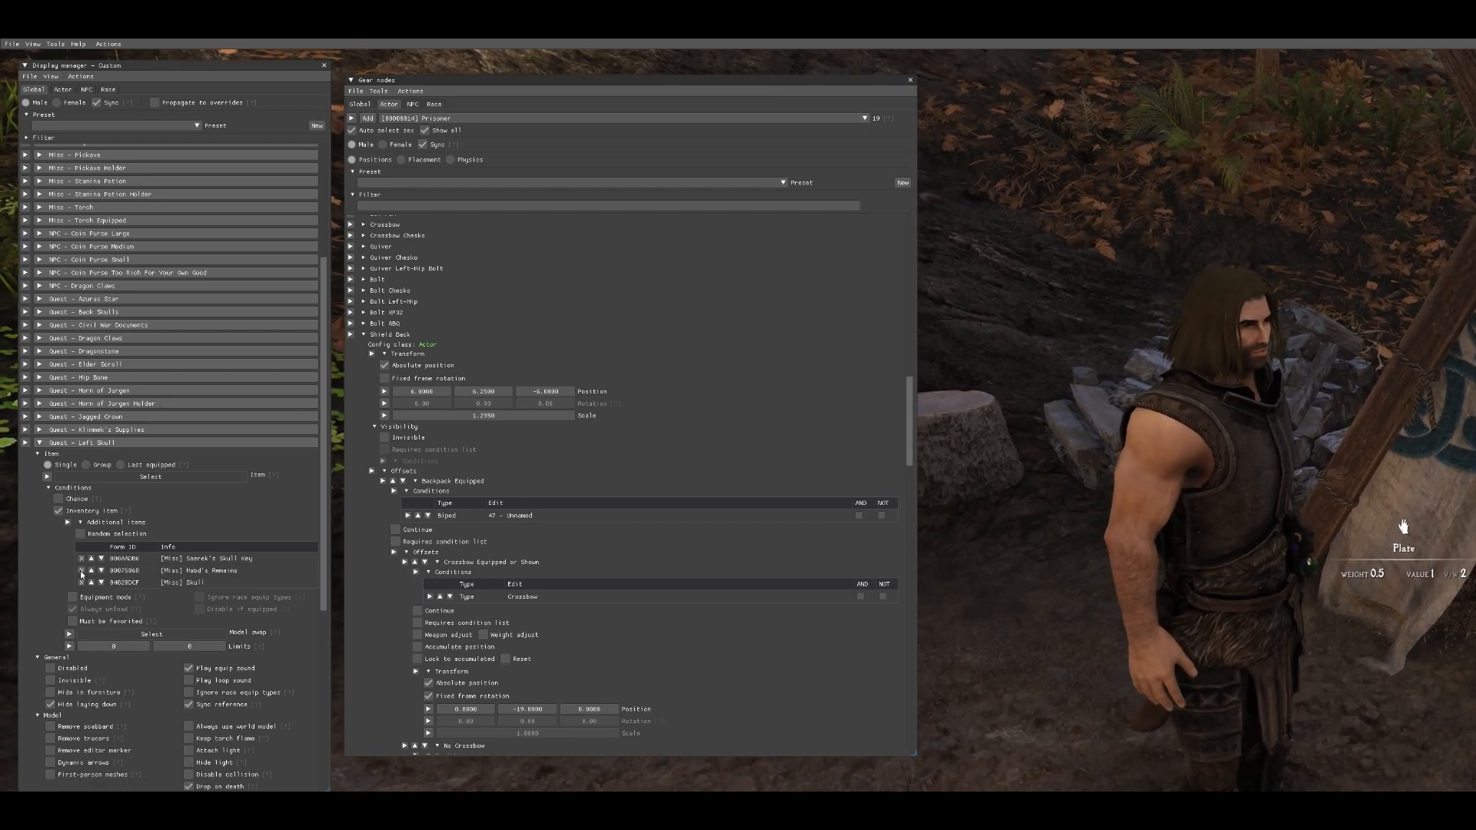
click(108, 444)
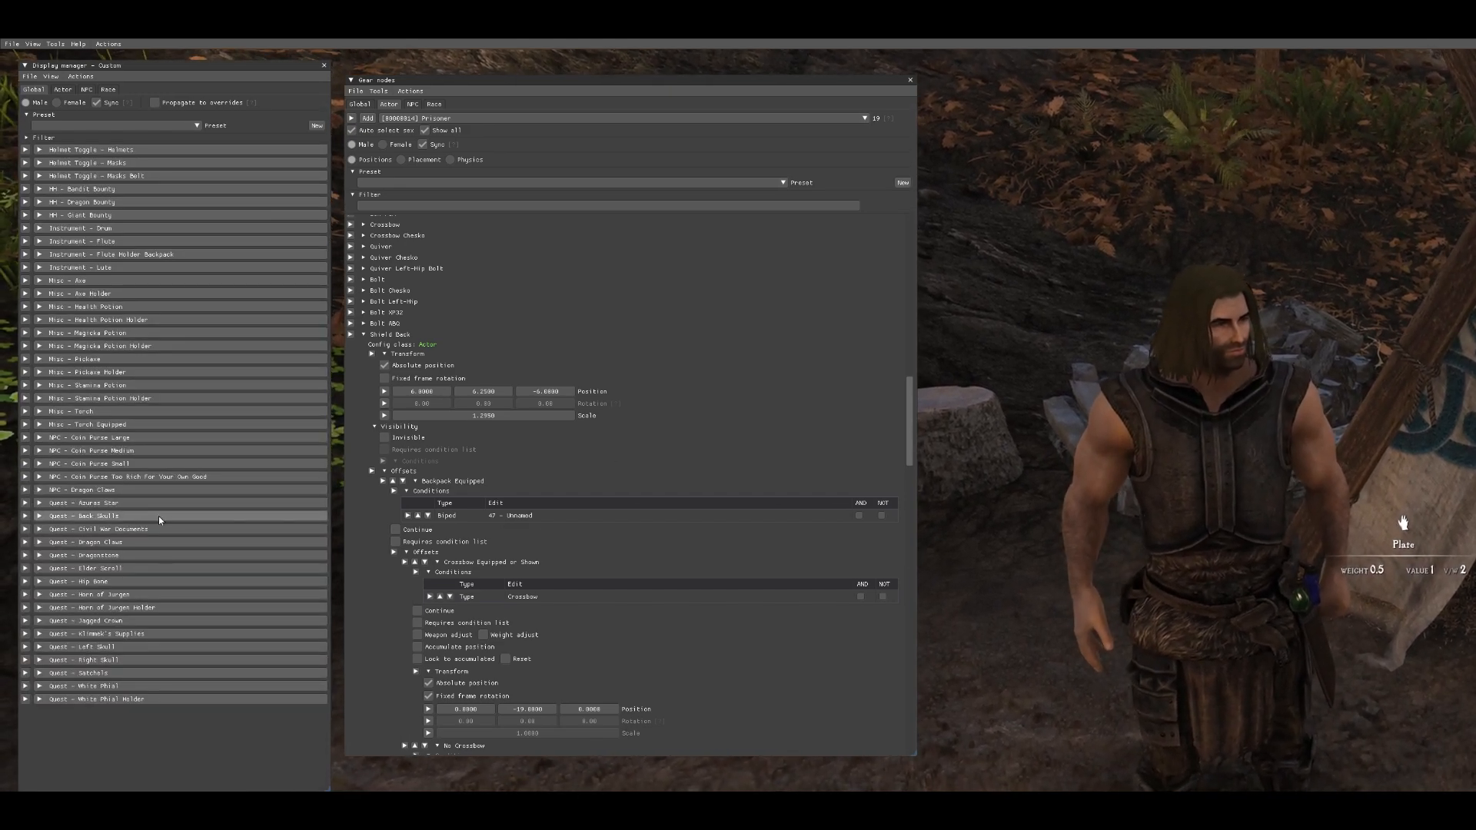
- Expand the Quest - Right Skull display to review its inventory items, then collapse it
click(158, 660)
scroll(164, 634, down, 2)
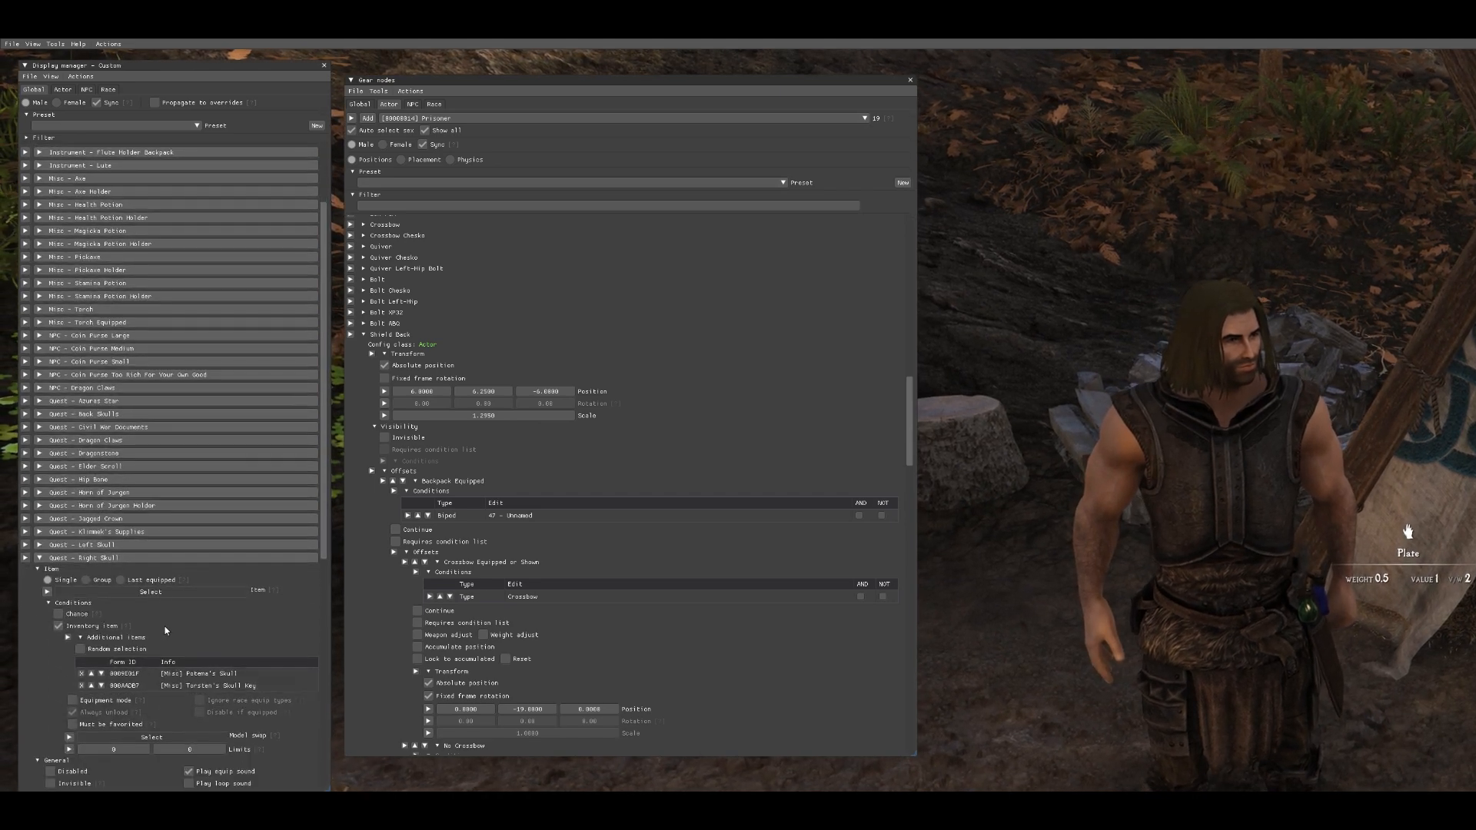
click(160, 559)
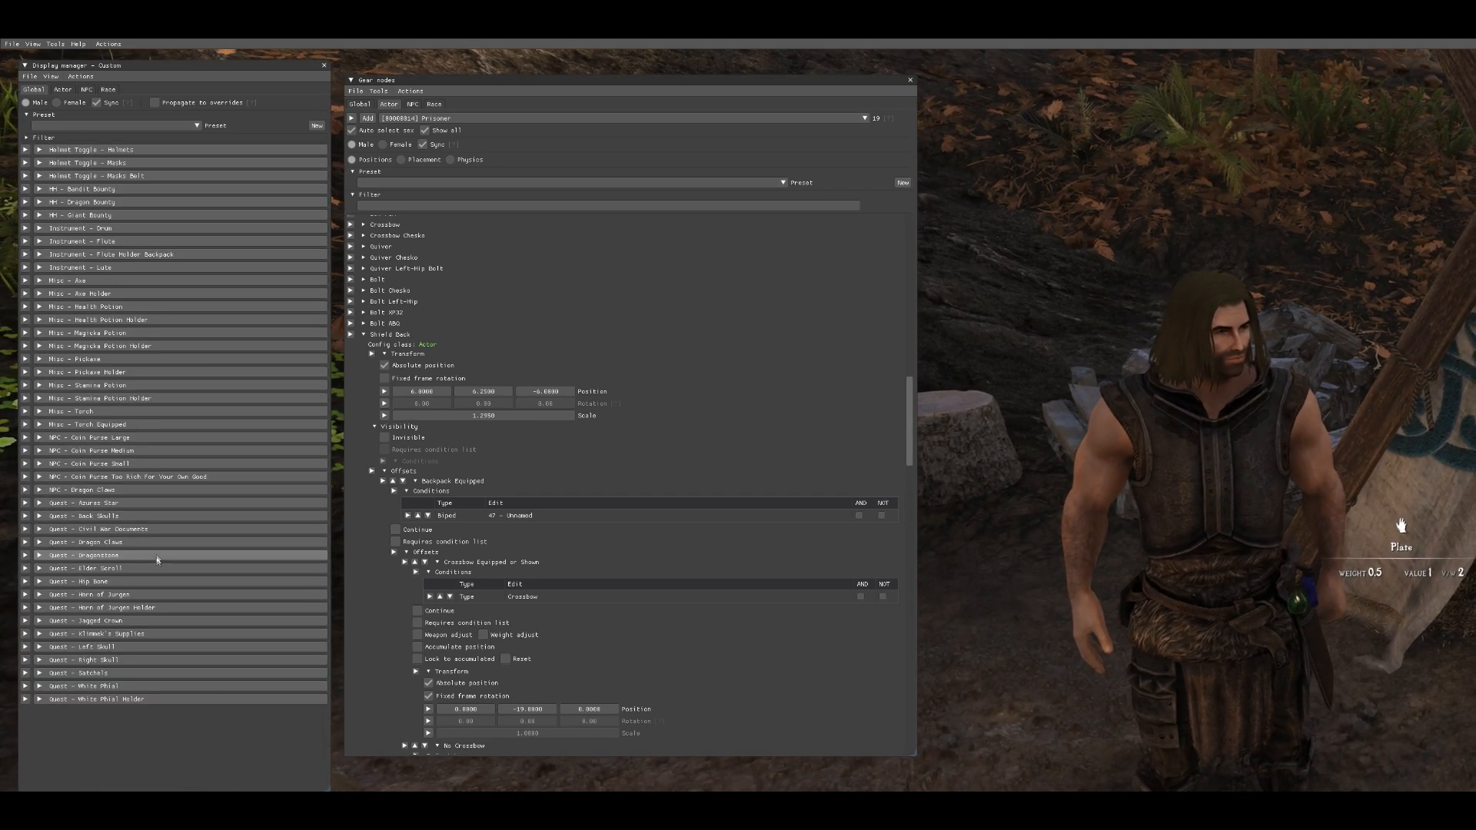